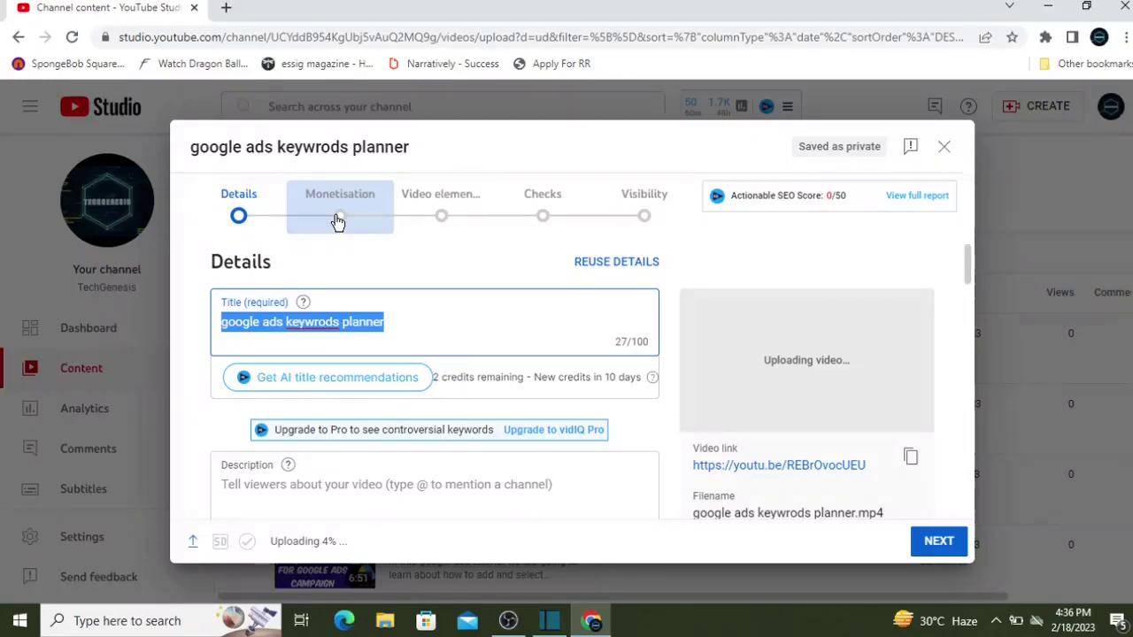
Step: Replace the video's title with "Google ads keywords planner"
left_click(399, 317)
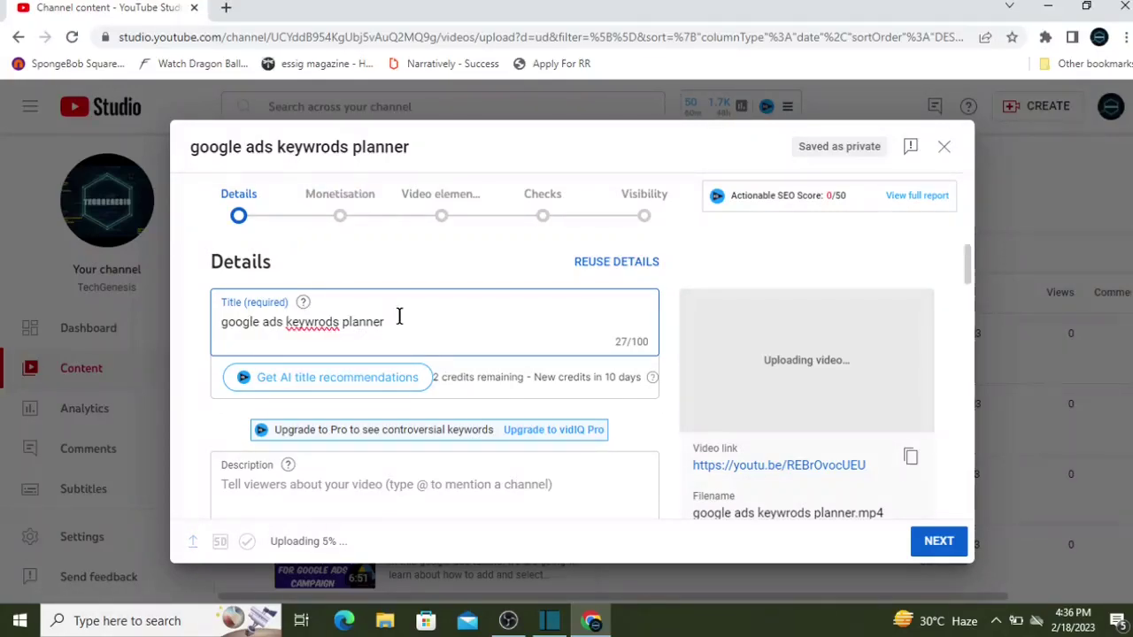
key("BackSpace")
key("BackSpace")
key("BackSpace")
key("BackSpace")
key("BackSpace")
key("BackSpace")
key("BackSpace")
key("BackSpace")
key("BackSpace")
key("BackSpace")
key("BackSpace")
key("BackSpace")
key("BackSpace")
key("BackSpace")
key("BackSpace")
key("BackSpace")
key("BackSpace")
key("BackSpace")
key("BackSpace")
key("BackSpace")
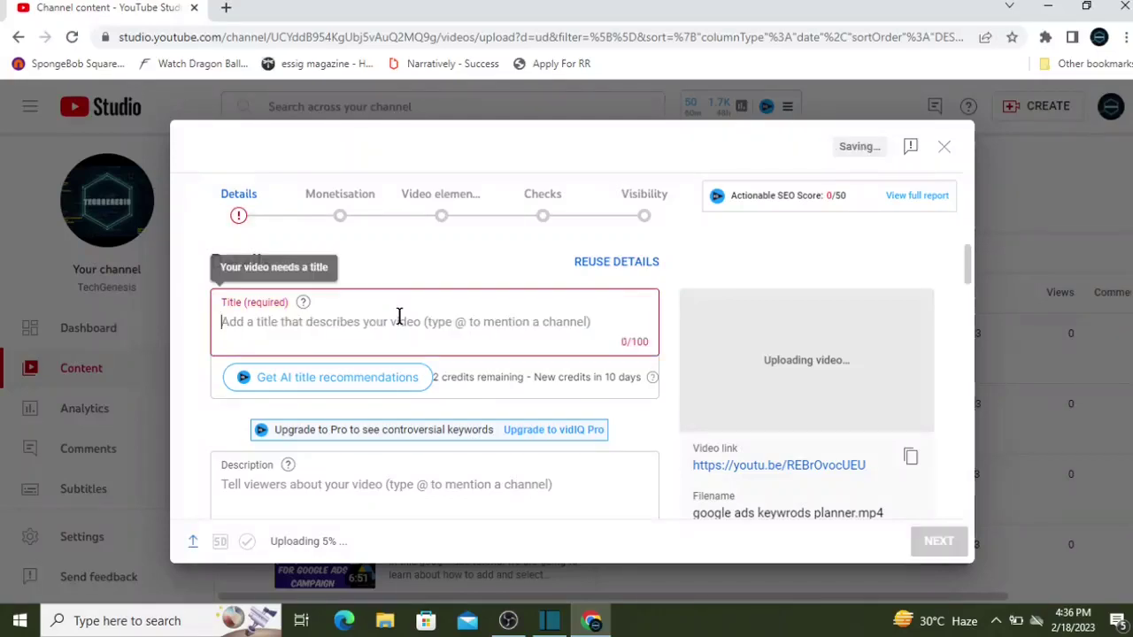
type("Go")
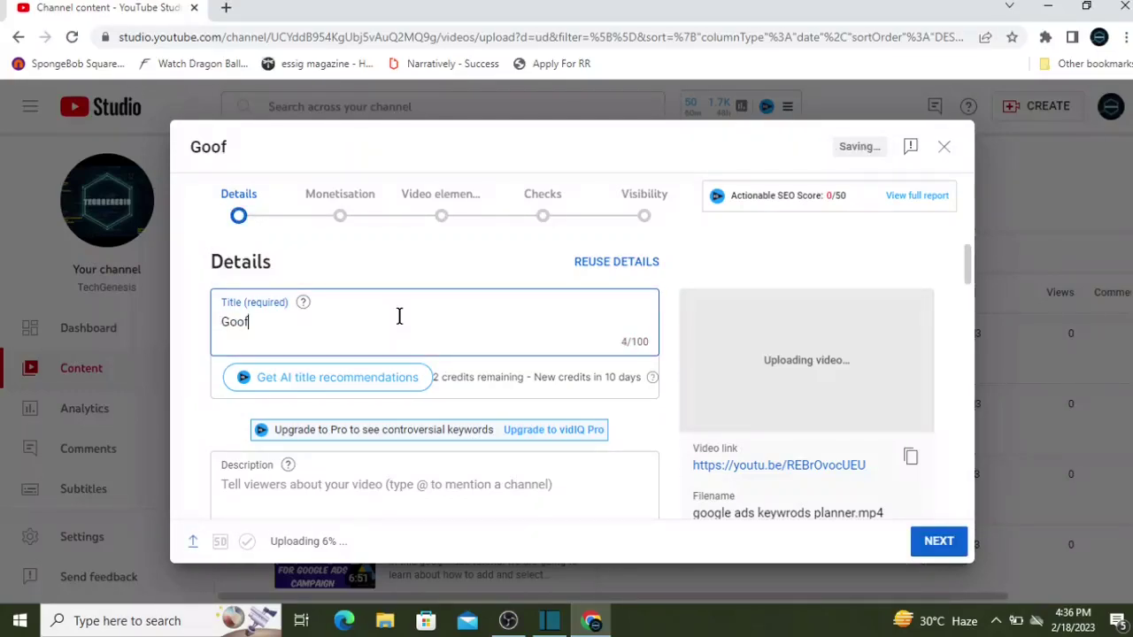
type("ogle ads ")
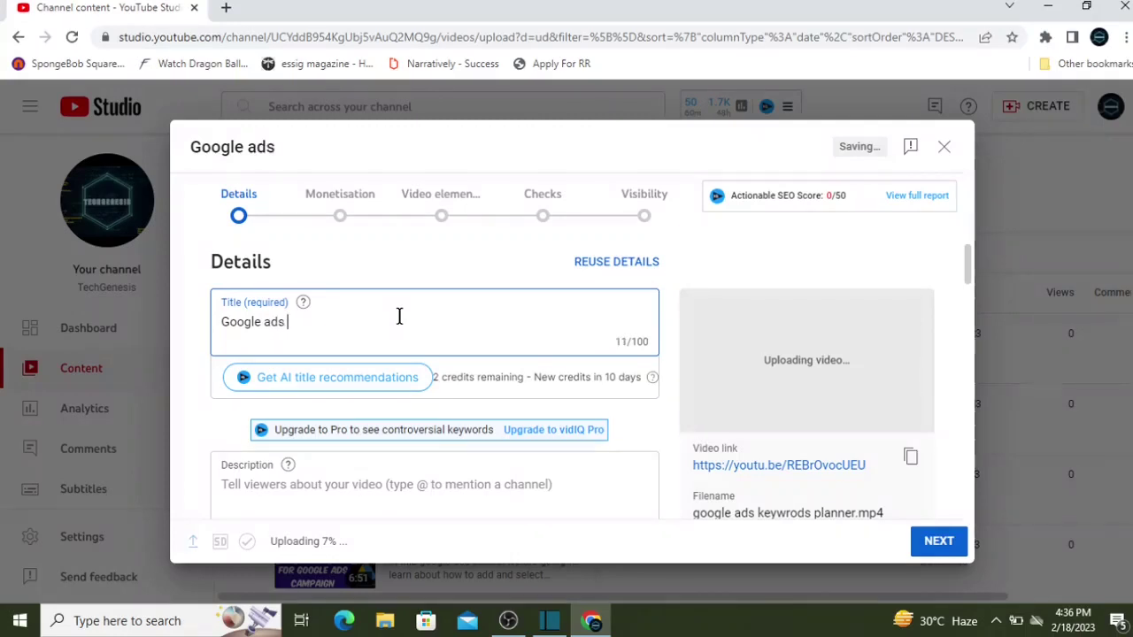
type("keywords ")
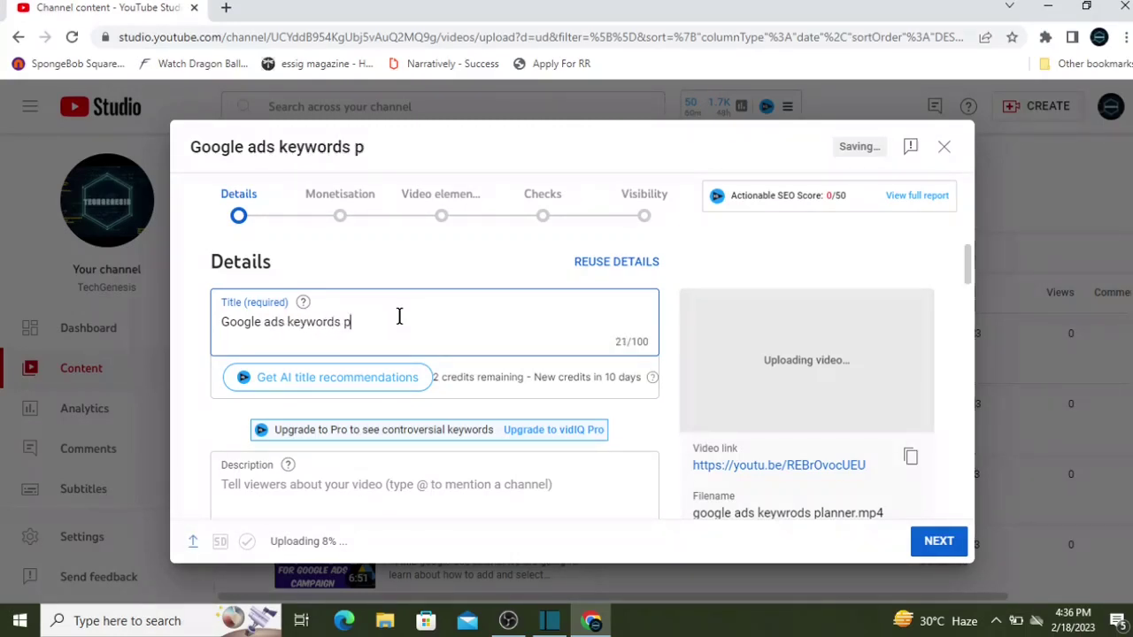
type("planner")
Step: Enter "Google ads" as the video's description
scroll(384, 354, "down", 2)
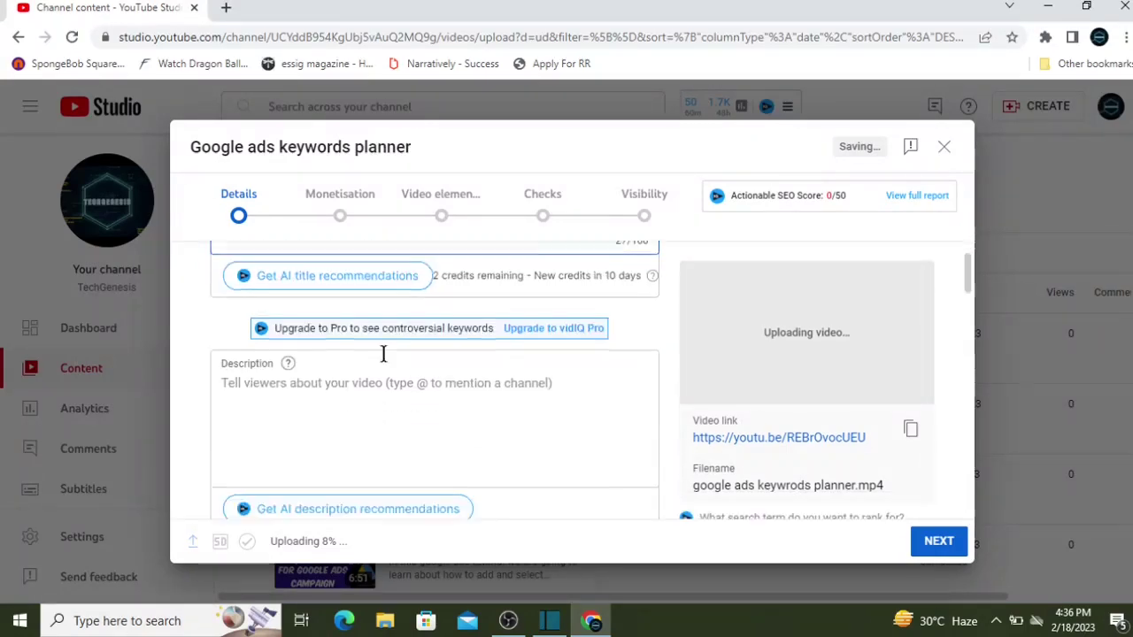
left_click(312, 323)
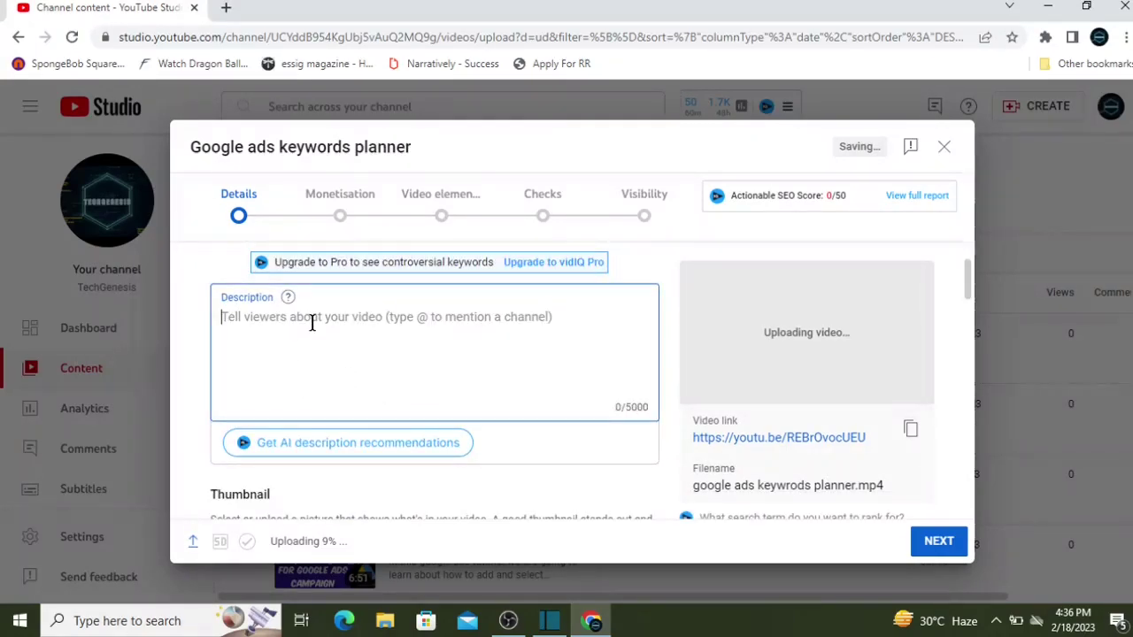
type("Google ads")
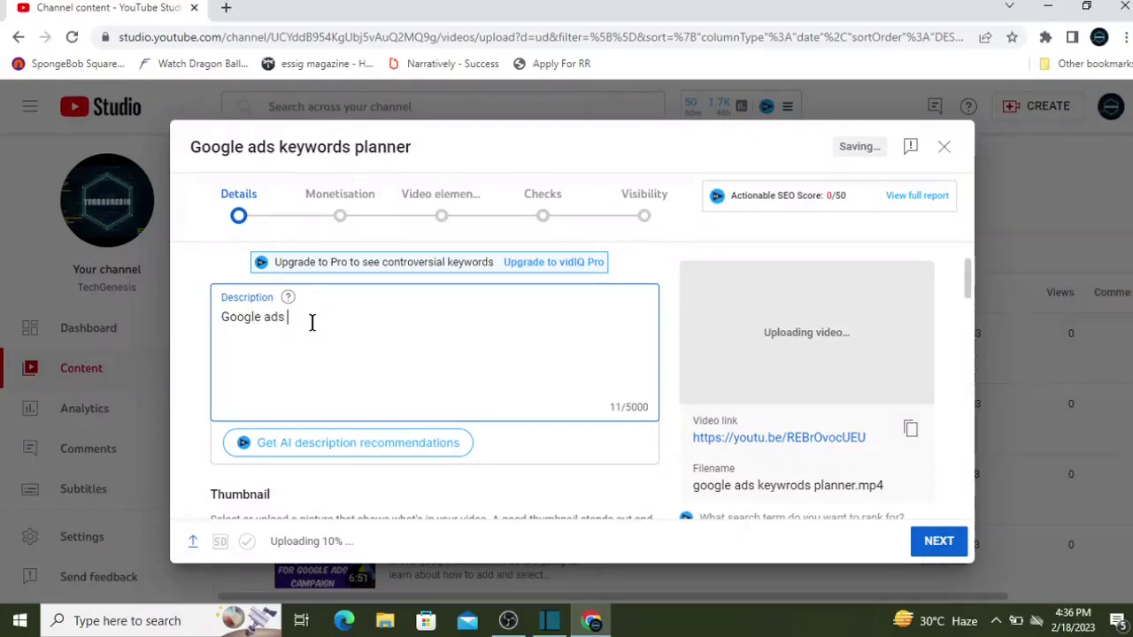
Step: Add the video to the Youtube Tutorials playlist
scroll(312, 323, "down", 2)
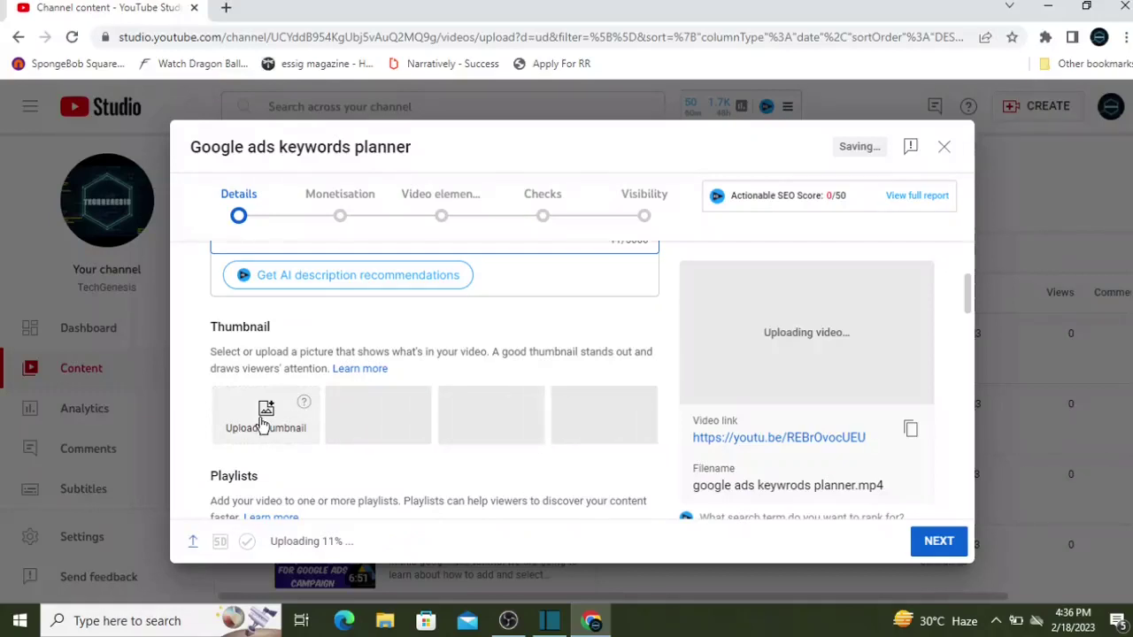
scroll(266, 354, "down", 2)
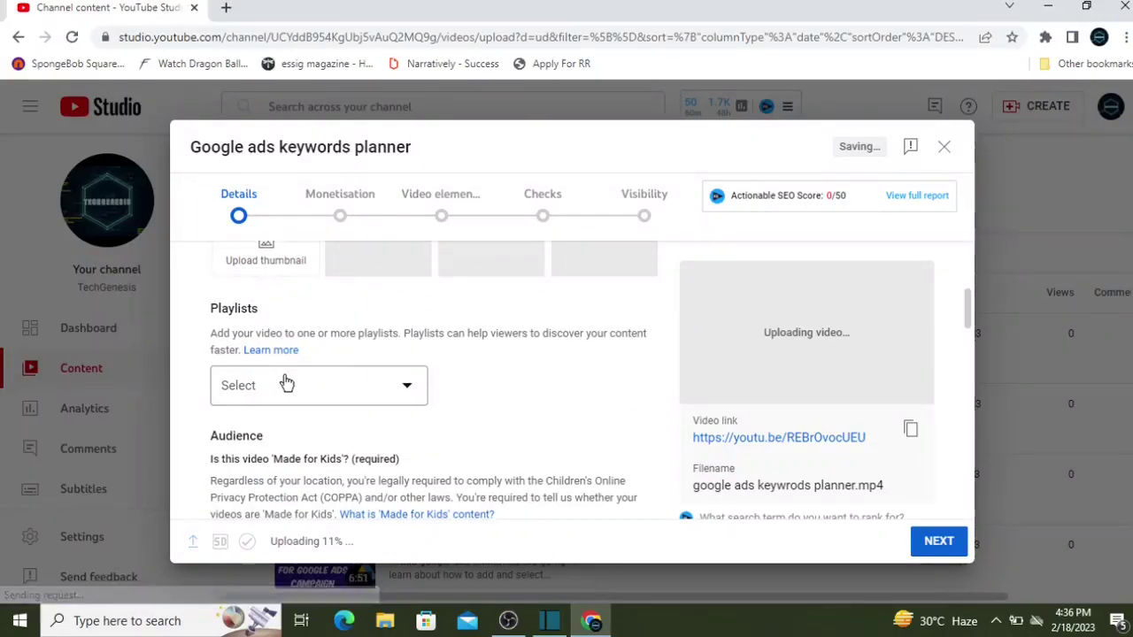
left_click(285, 382)
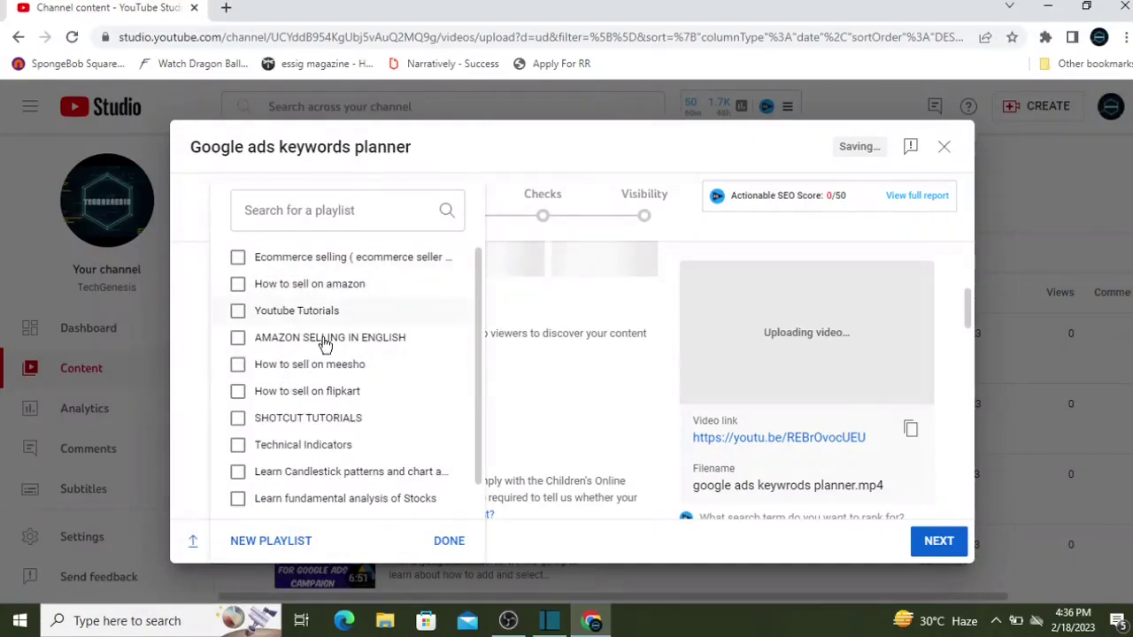
left_click(296, 311)
left_click(449, 540)
Step: Set the video's audience to "No, it's not 'Made for Kids'"
scroll(392, 349, "down", 1)
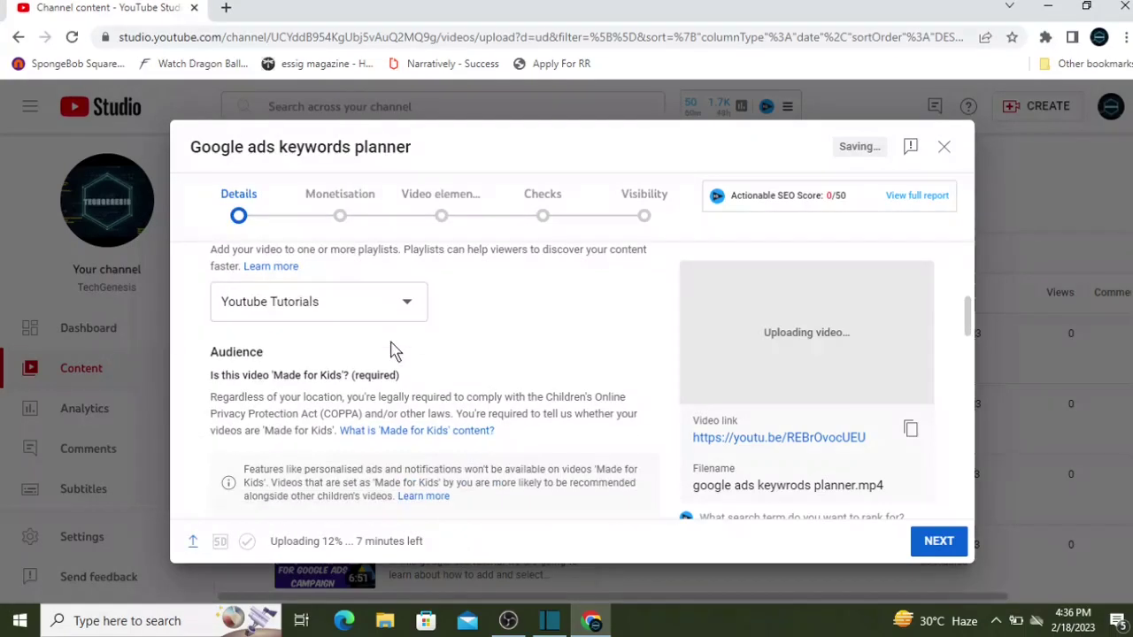
scroll(392, 349, "down", 1)
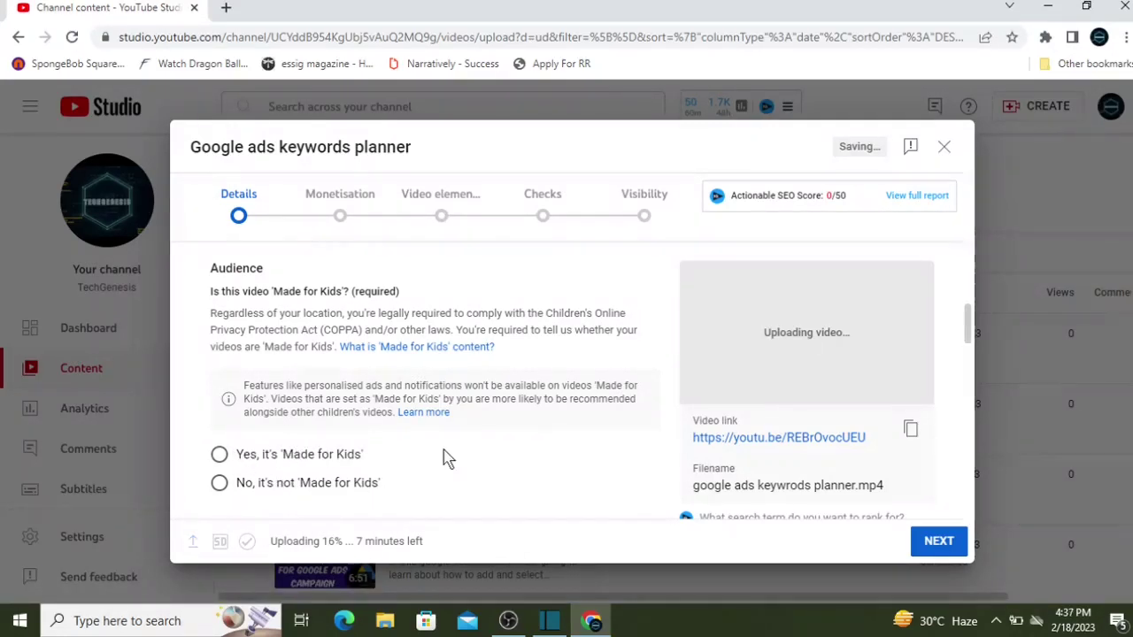
left_click(219, 482)
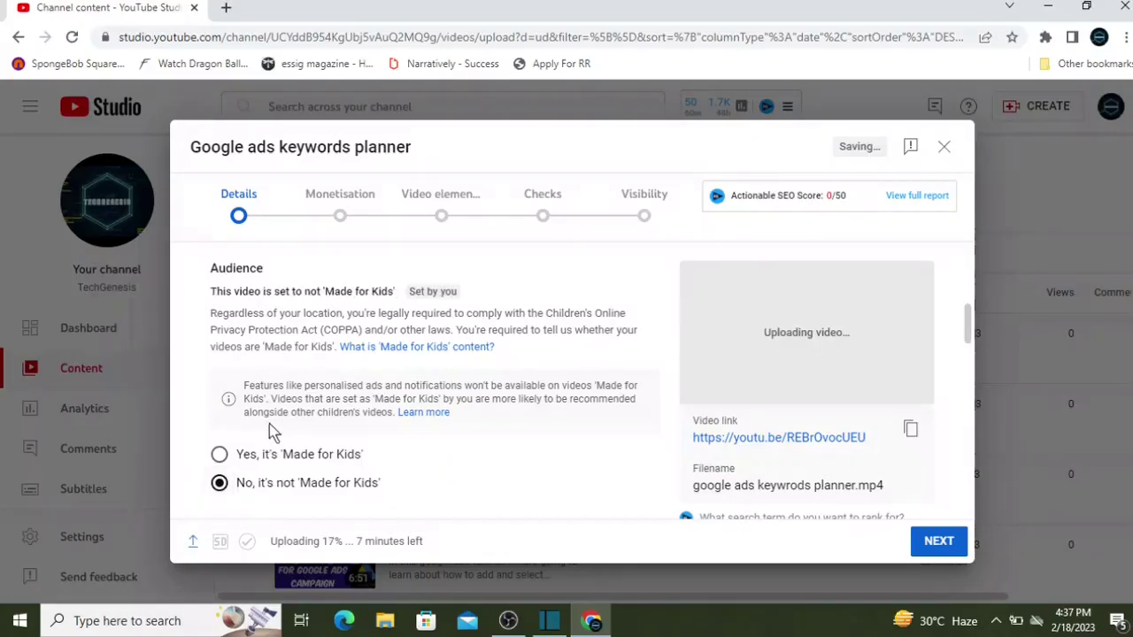
Step: Add the recommended tags "google keyword planner", "google ads keyword planner" and "keyword planner" to the video
scroll(354, 394, "down", 3)
scroll(416, 381, "down", 2)
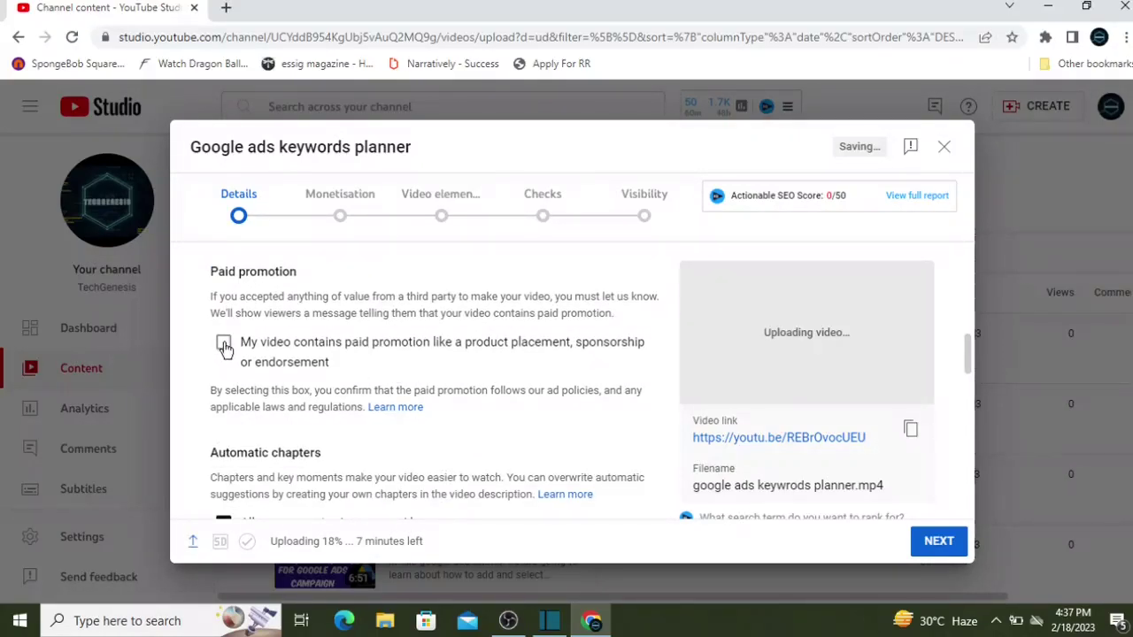
scroll(354, 354, "down", 2)
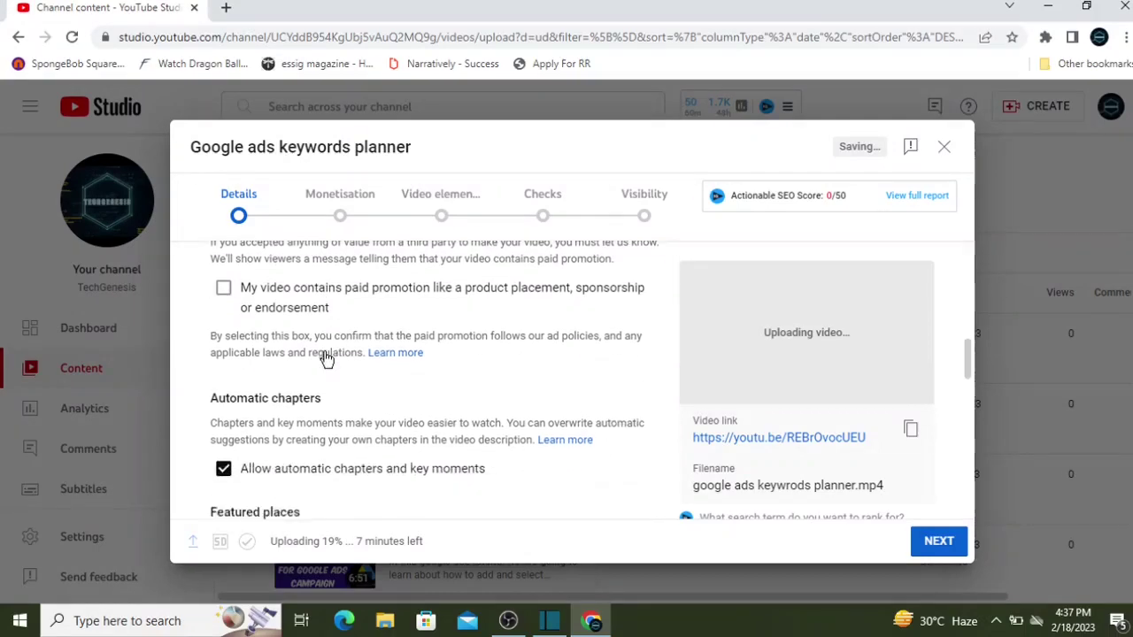
scroll(460, 301, "down", 1)
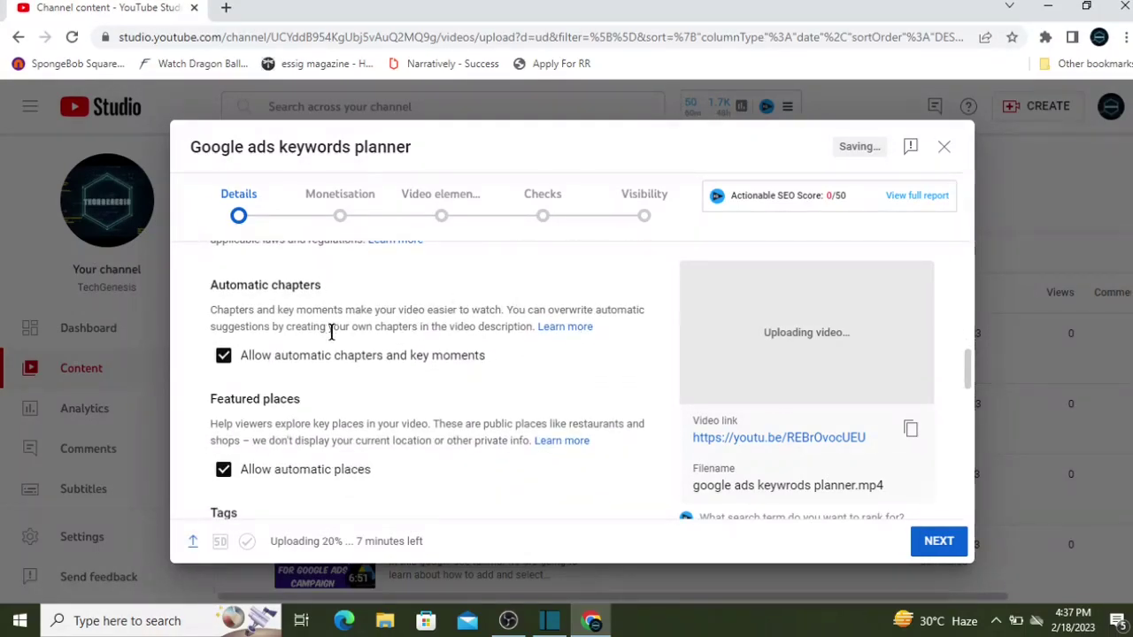
scroll(487, 407, "down", 1)
scroll(257, 415, "down", 2)
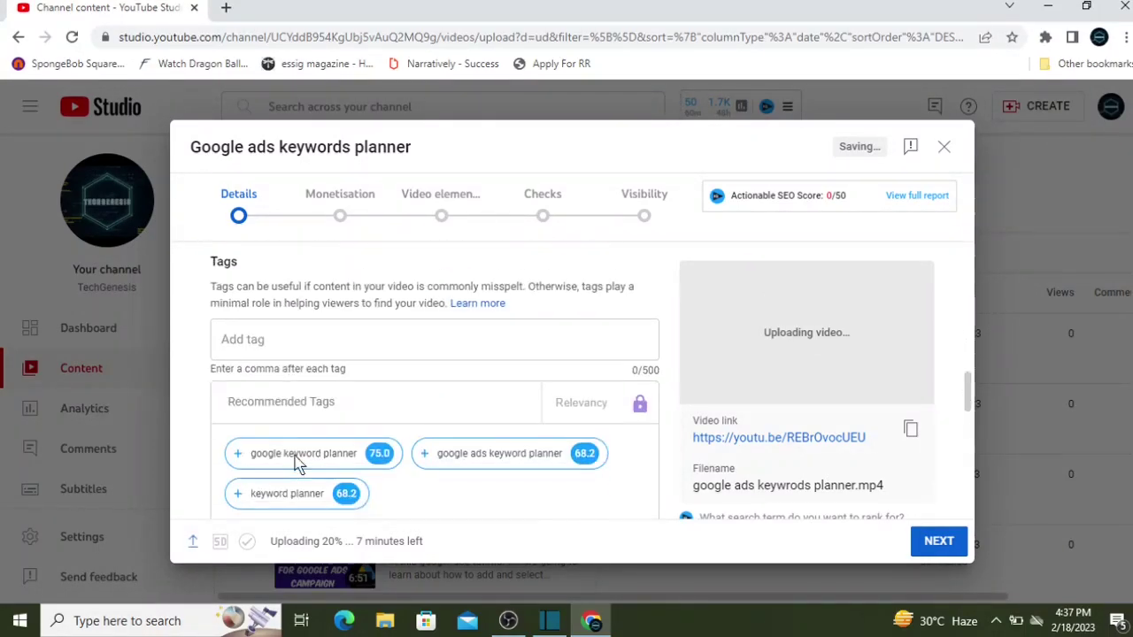
left_click(238, 455)
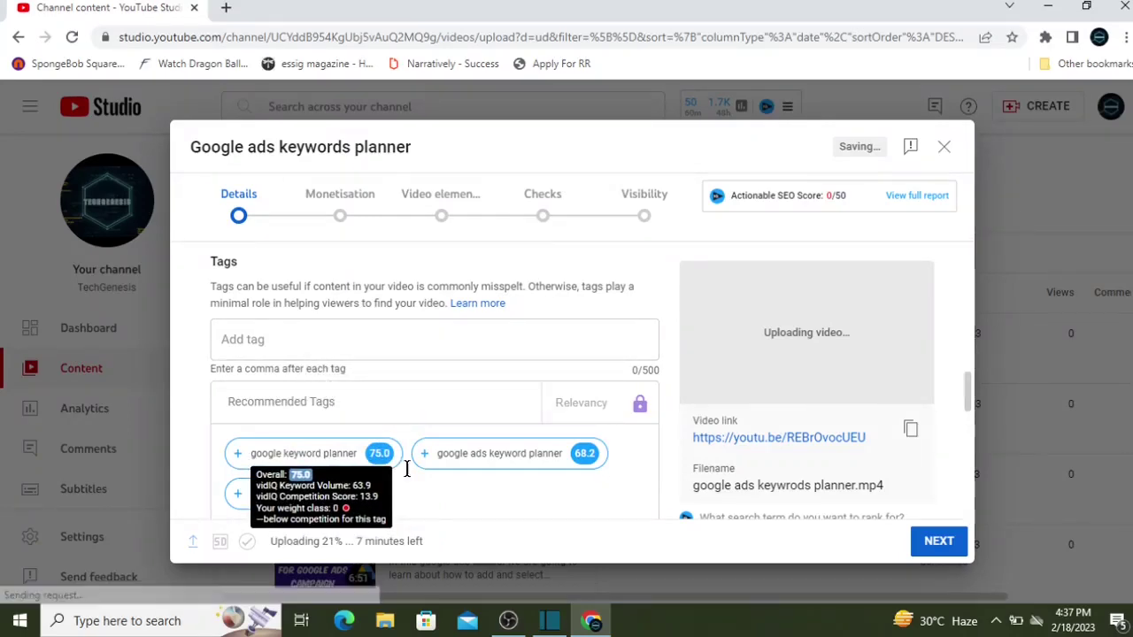
left_click(425, 462)
scroll(266, 474, "down", 1)
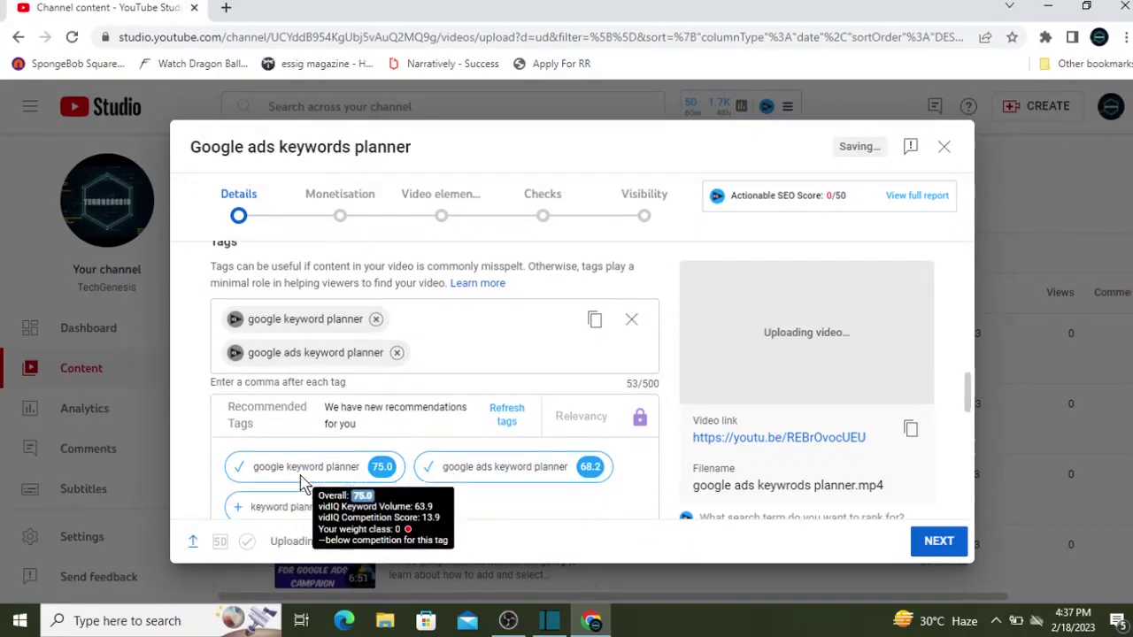
left_click(246, 442)
Step: Disable Shorts sampling so that people are not allowed to sample this video's content
scroll(425, 372, "down", 2)
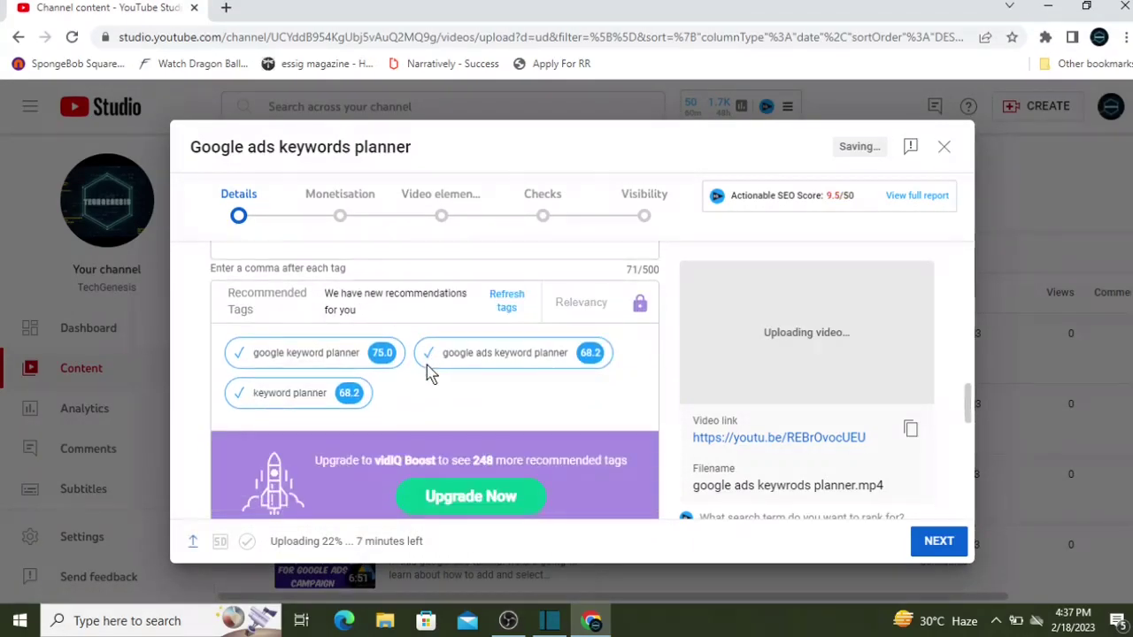
scroll(377, 368, "down", 3)
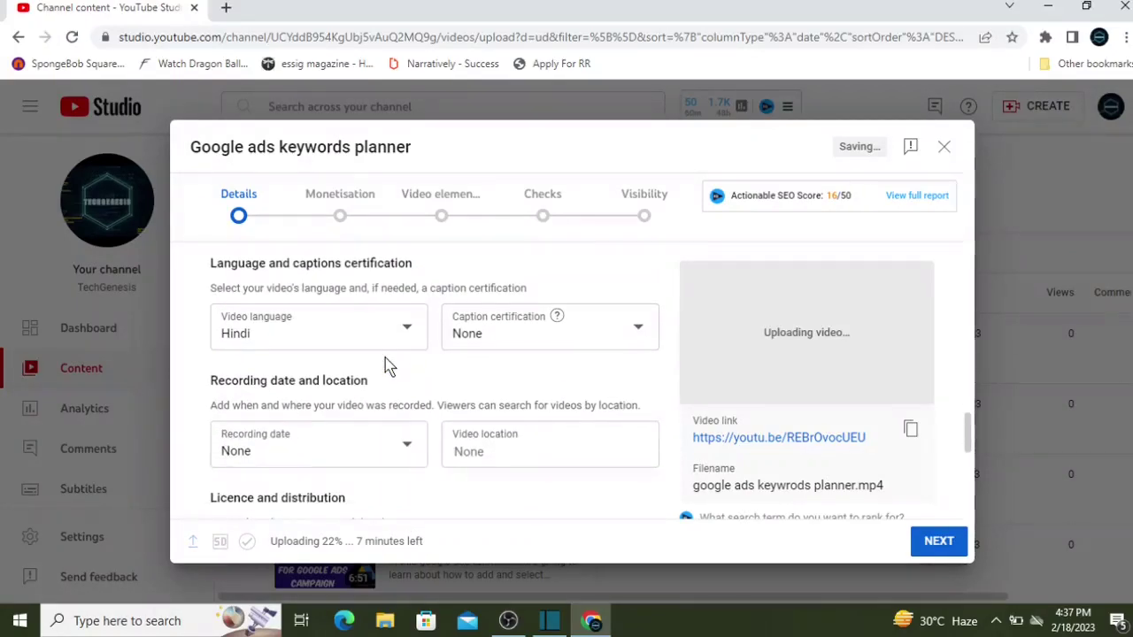
scroll(445, 316, "down", 3)
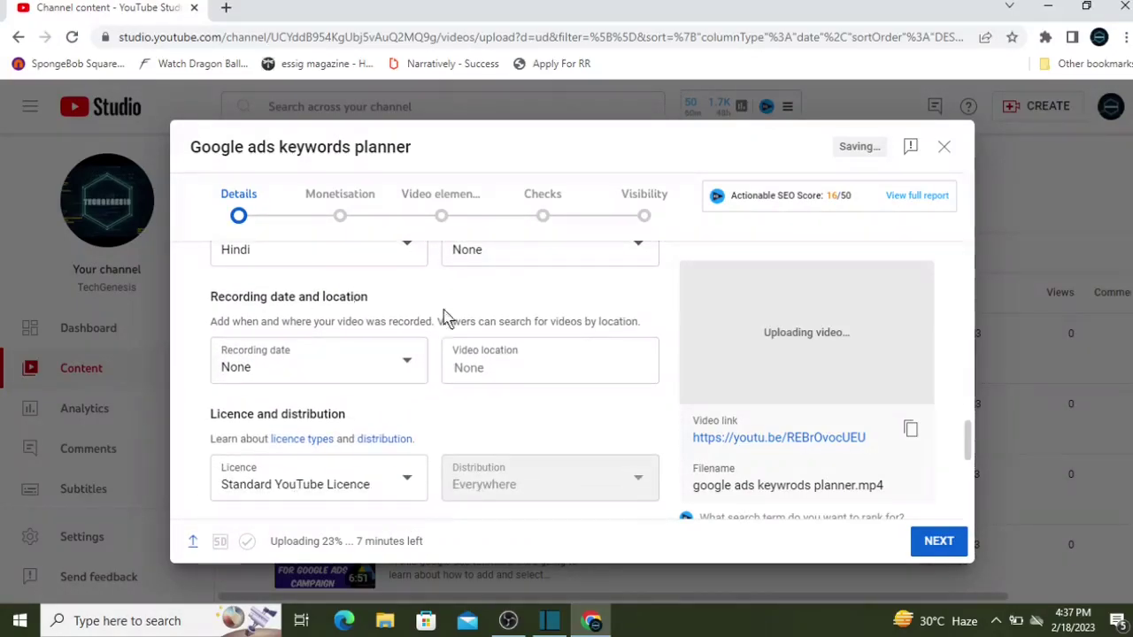
scroll(434, 325, "down", 1)
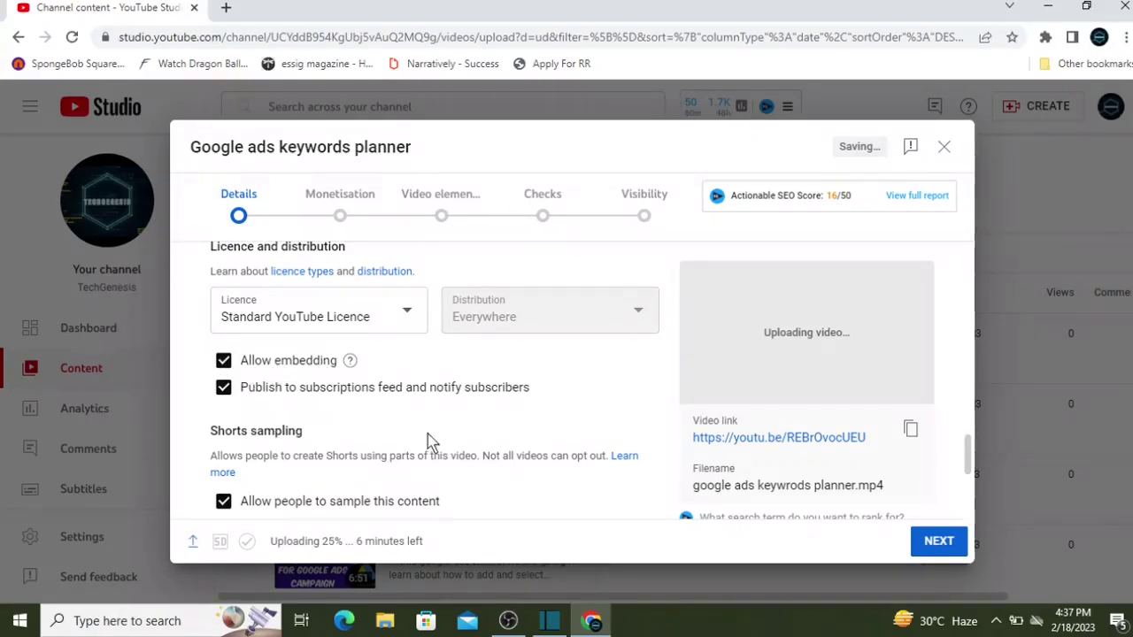
scroll(445, 433, "down", 1)
scroll(445, 434, "down", 1)
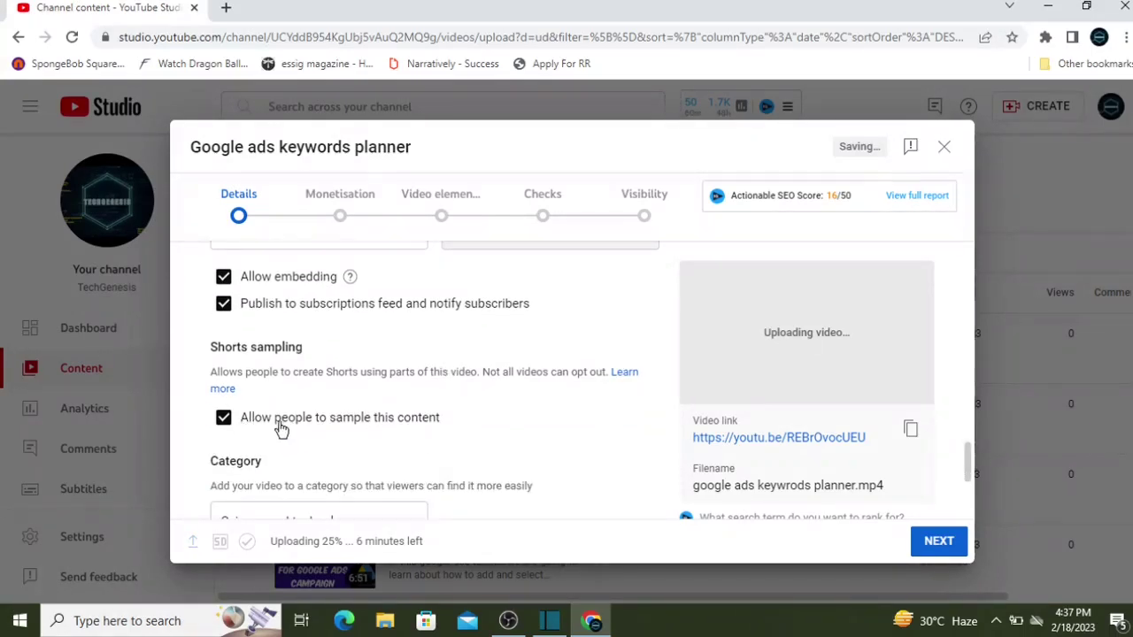
left_click(224, 418)
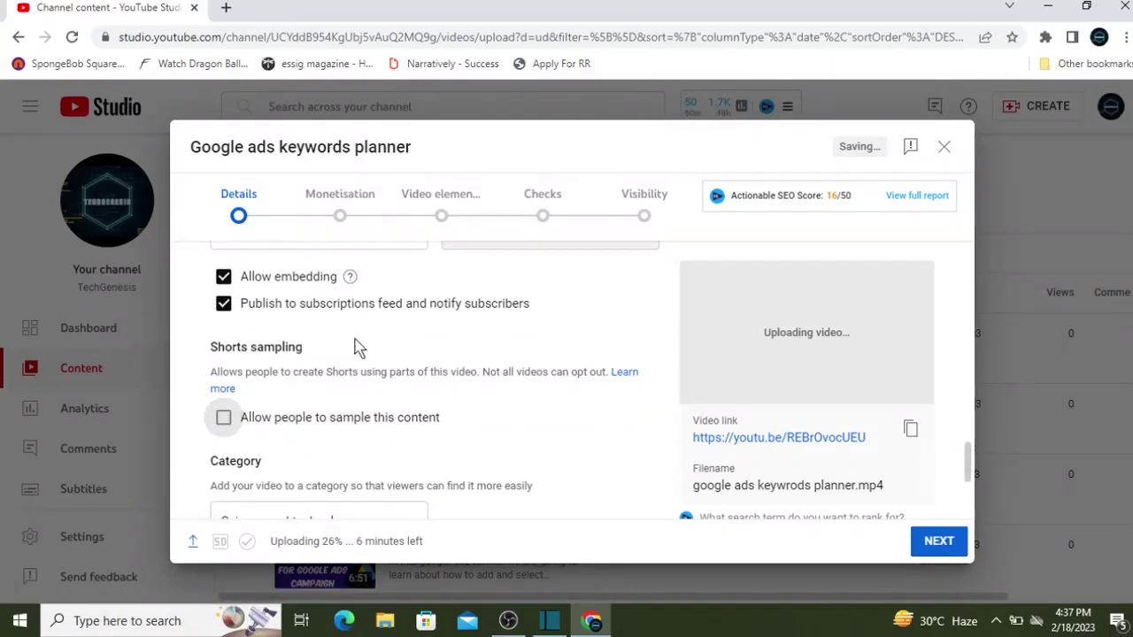
Step: Examine the video's category choices, comment moderation options and comment sort order without changing them
scroll(372, 345, "down", 2)
left_click(270, 359)
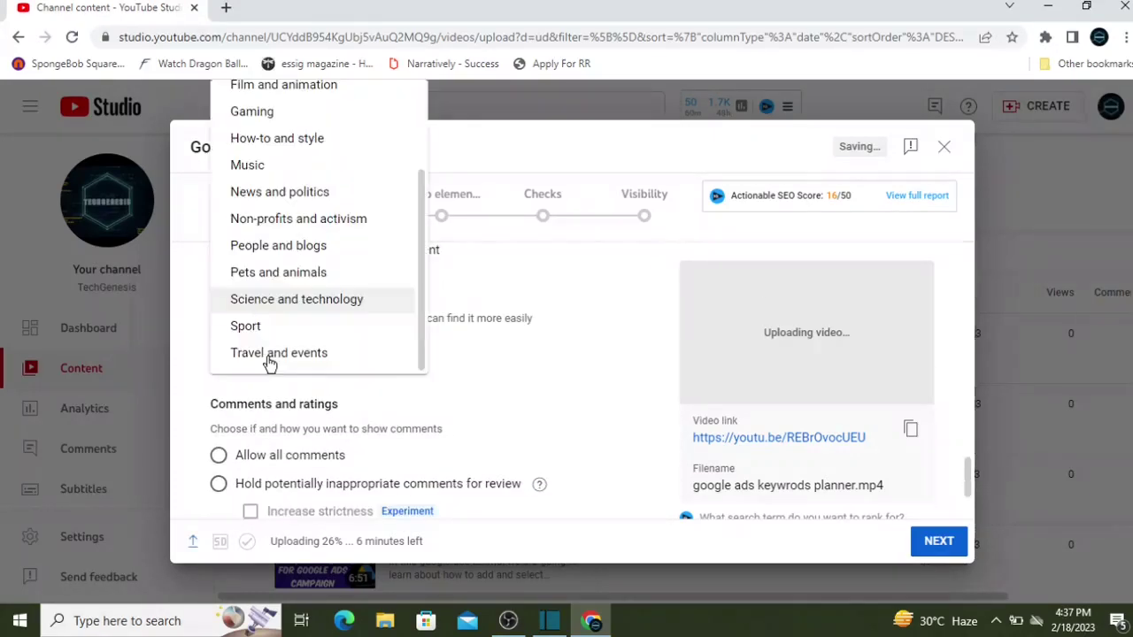
left_click(511, 365)
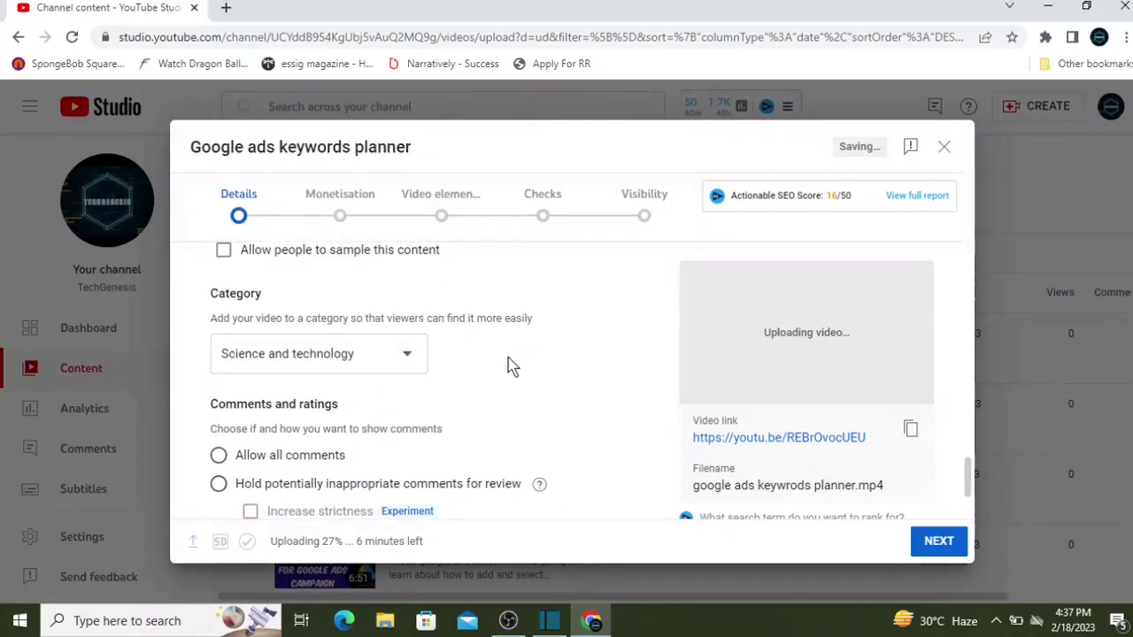
scroll(447, 366, "down", 1)
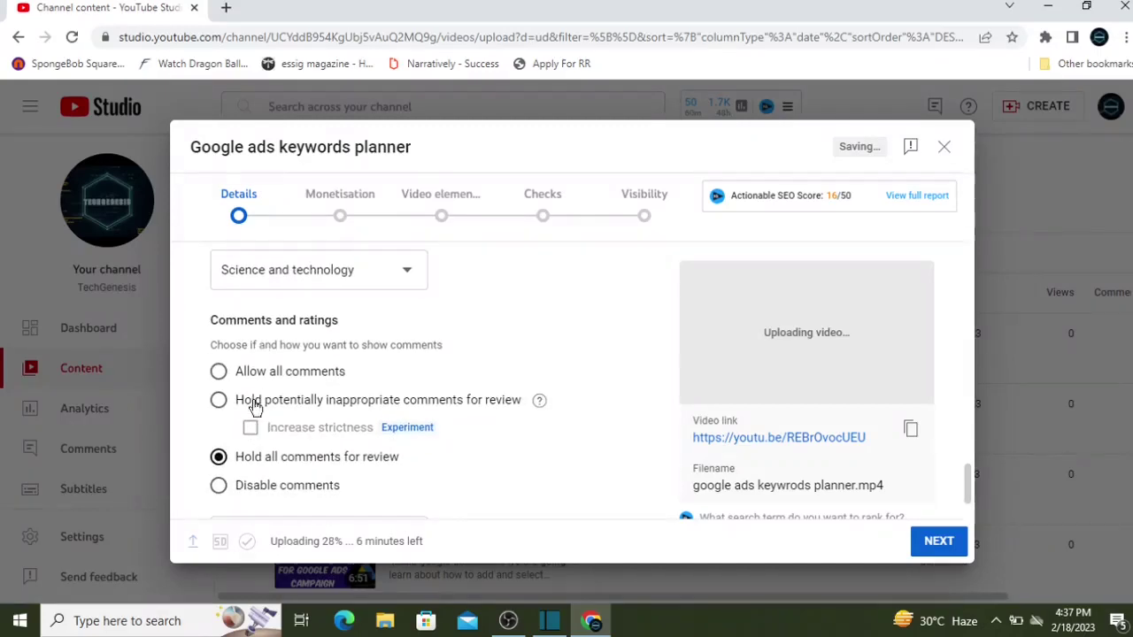
scroll(336, 386, "down", 1)
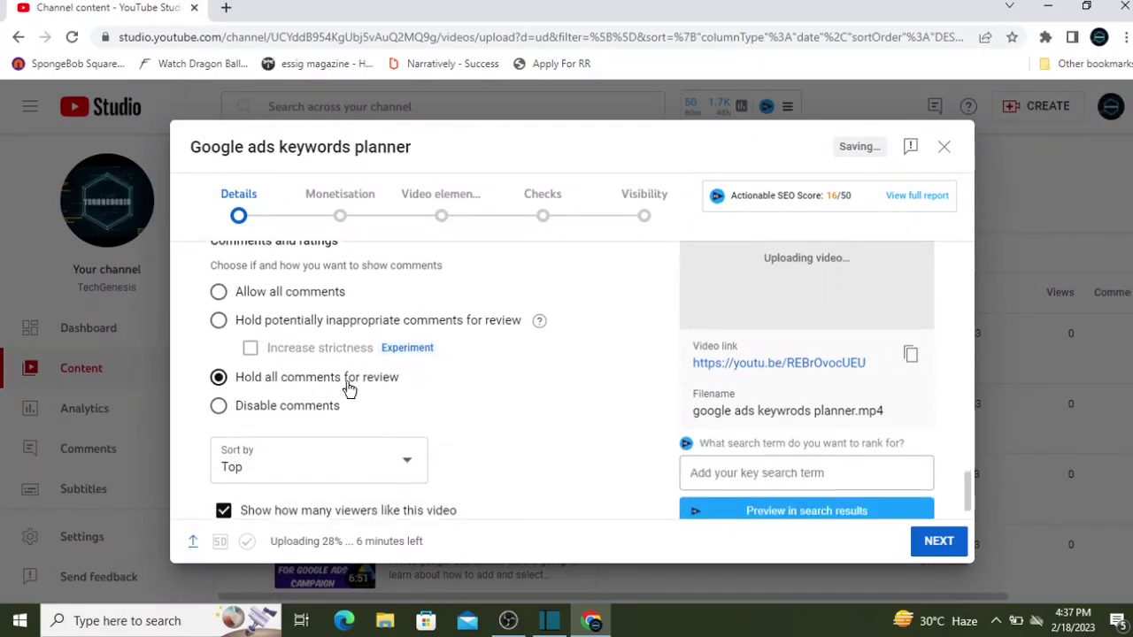
scroll(362, 404, "down", 1)
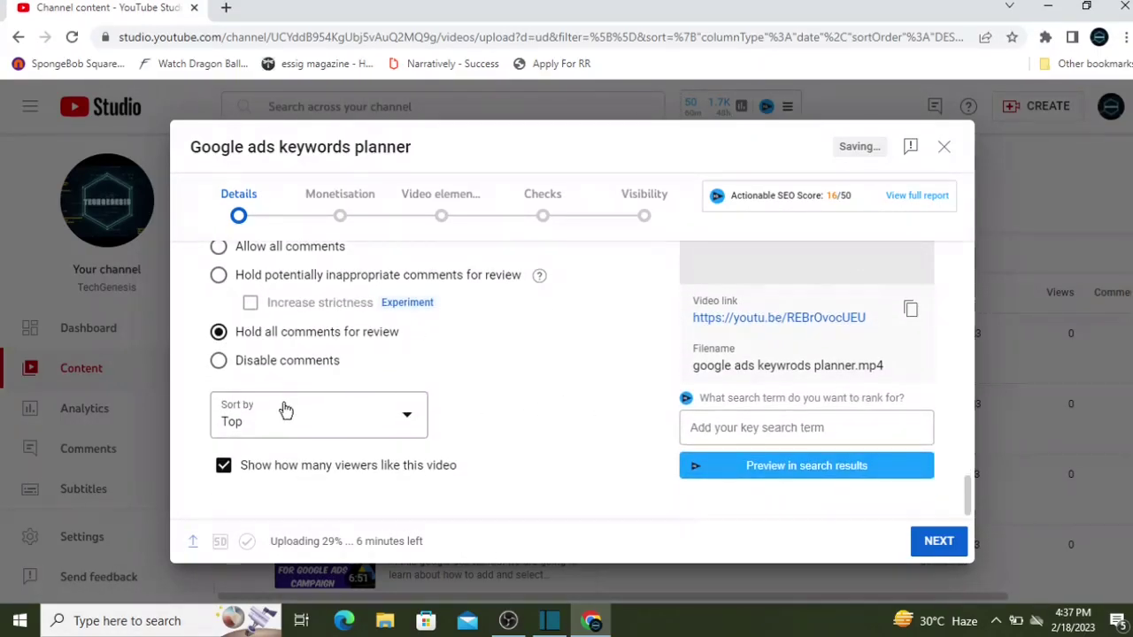
left_click(385, 416)
left_click(526, 413)
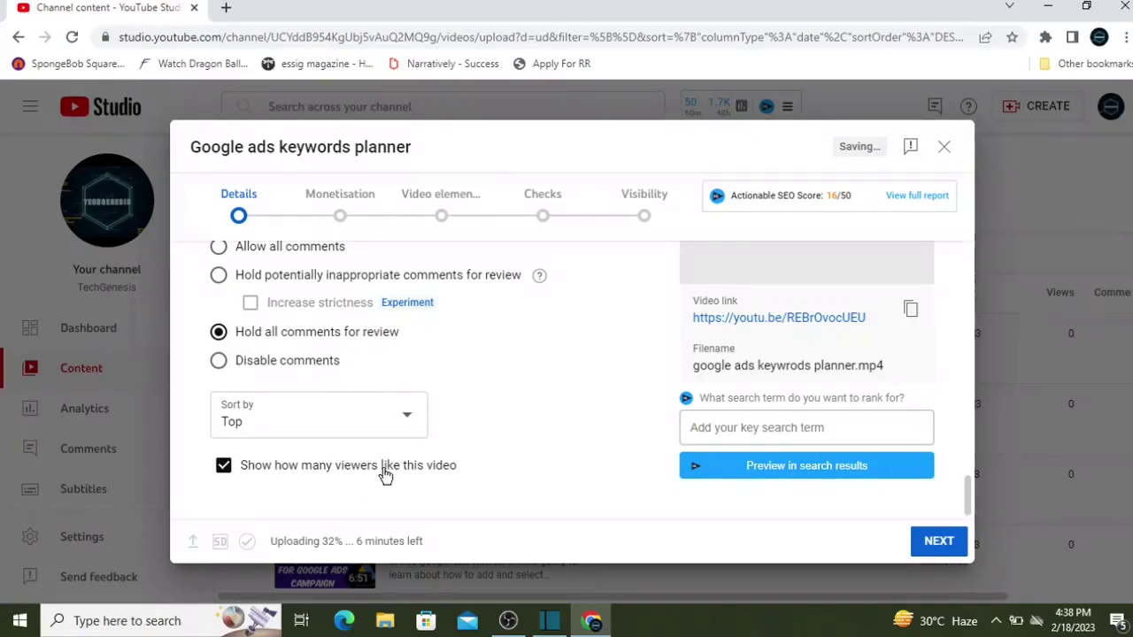
Step: Go to the video's monetisation settings and turn monetisation on
scroll(442, 470, "up", 10)
scroll(445, 470, "up", 15)
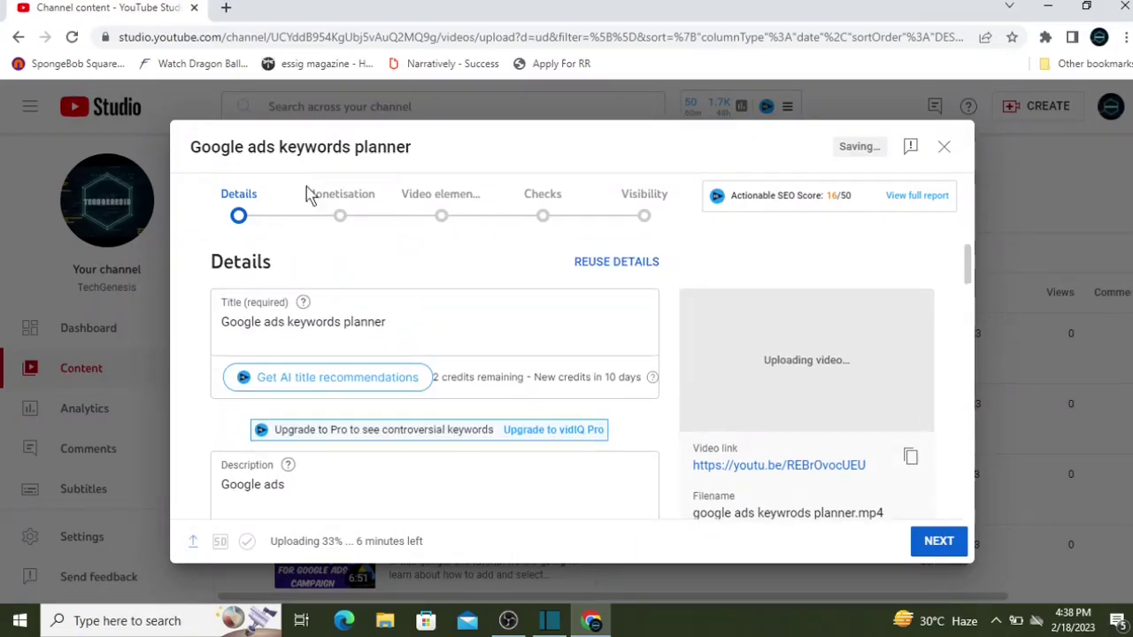
left_click(332, 227)
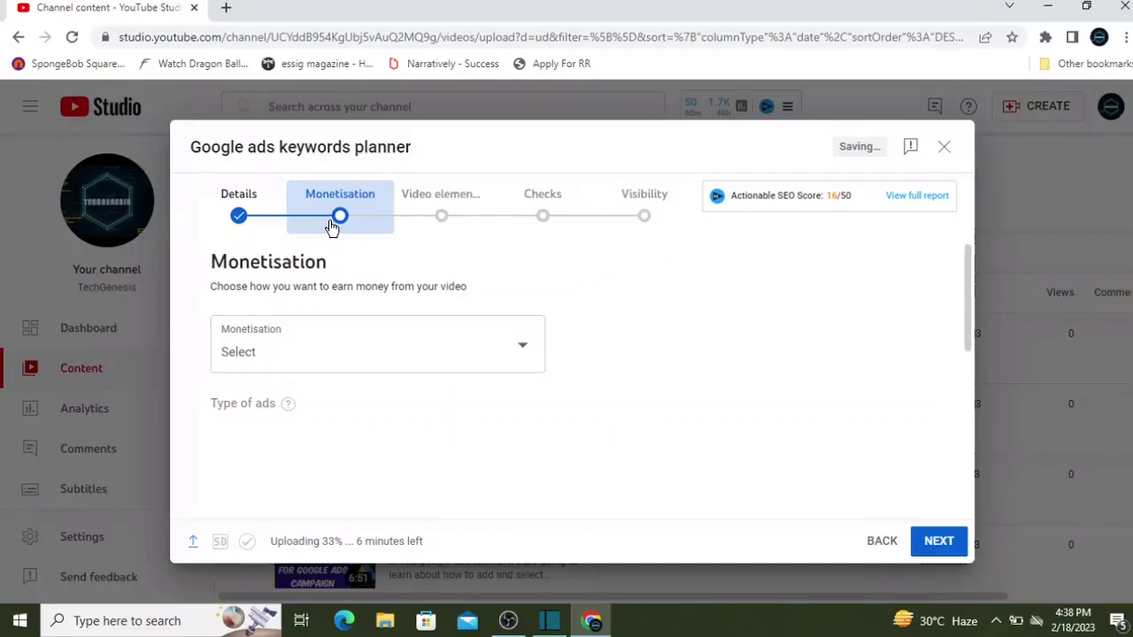
left_click(277, 352)
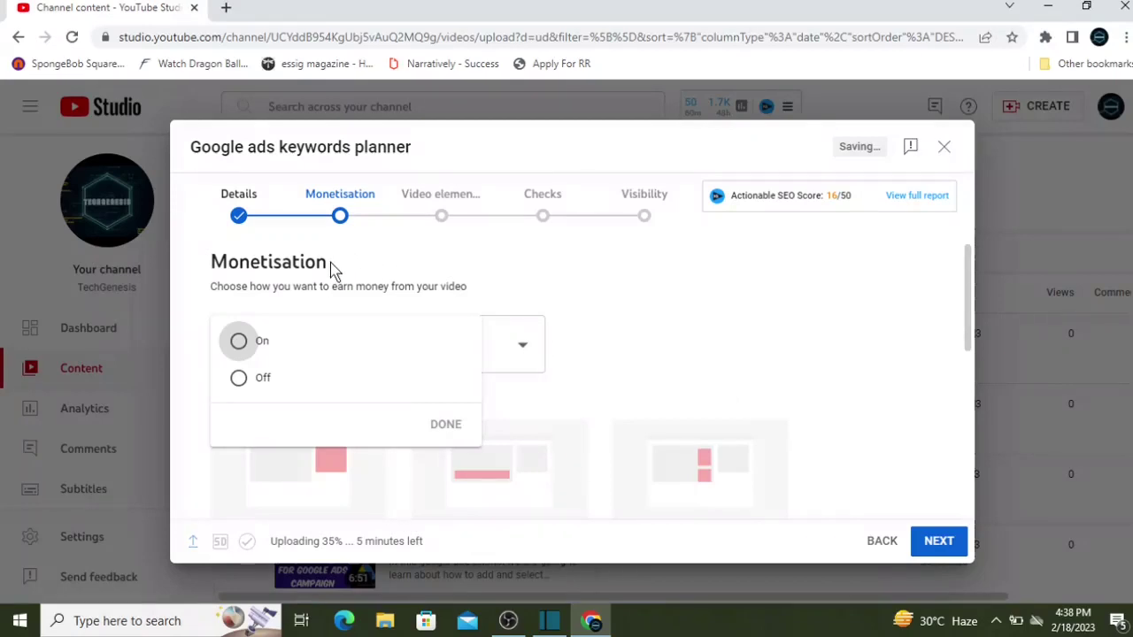
left_click(238, 342)
left_click(445, 426)
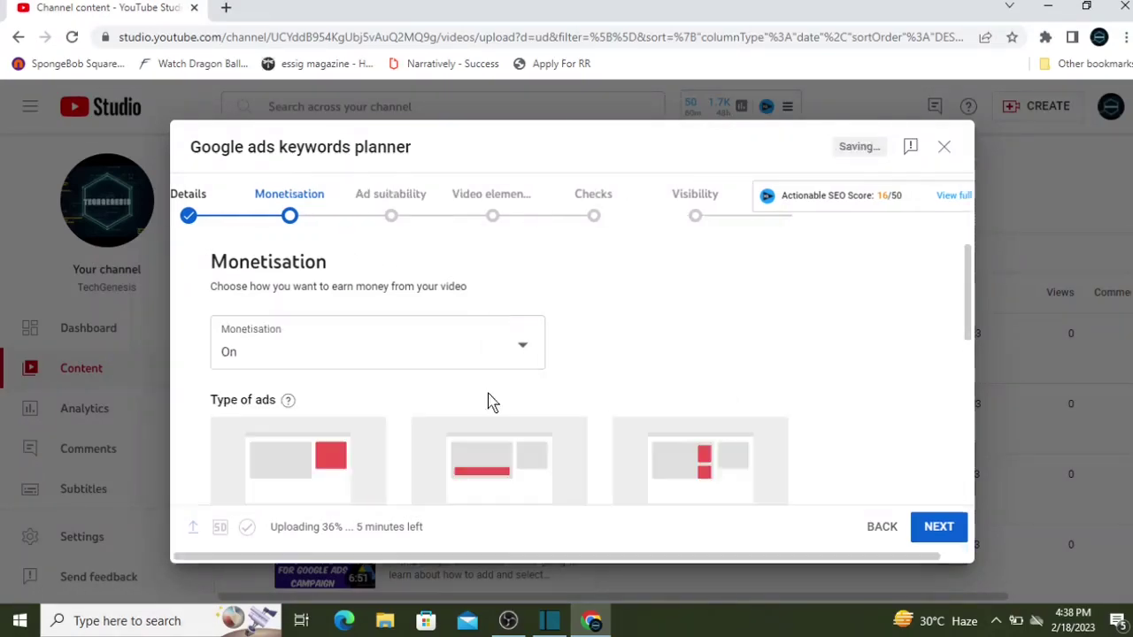
Step: Examine the types of ads offered for the video, from display ads to non-skippable video ads
scroll(444, 351, "down", 3)
scroll(417, 357, "down", 1)
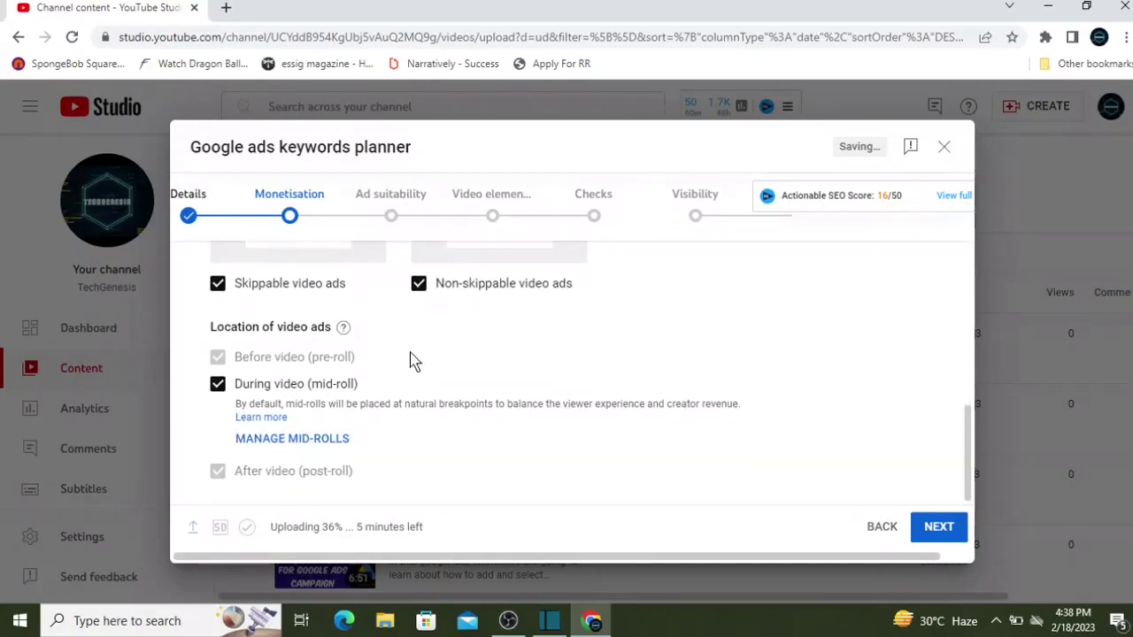
scroll(413, 361, "up", 4)
scroll(505, 327, "down", 1)
scroll(283, 345, "up", 1)
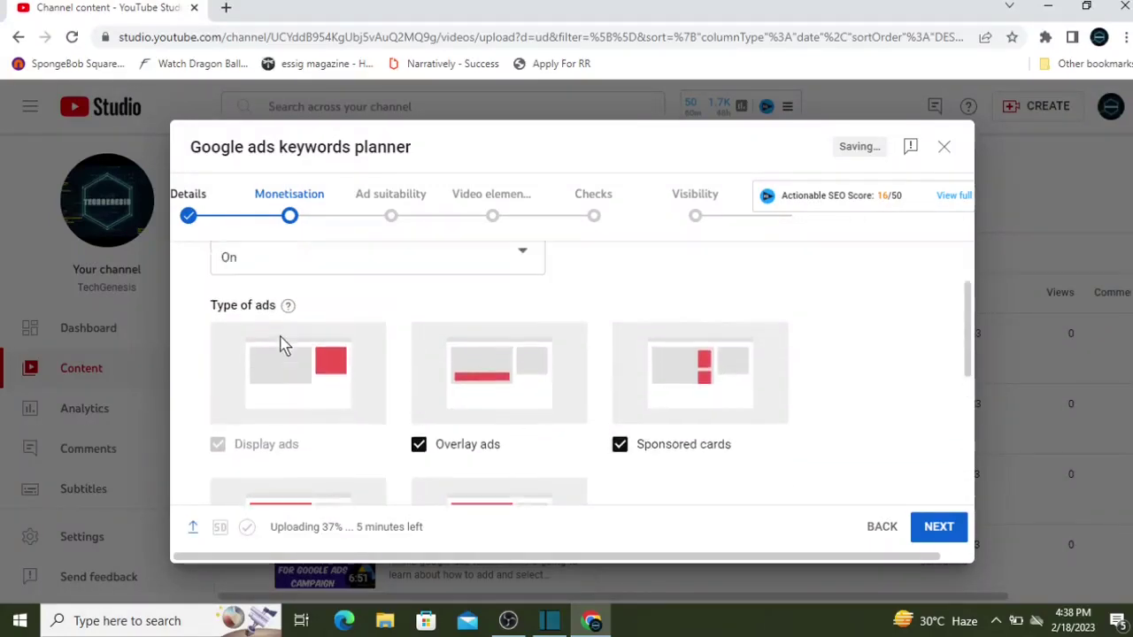
scroll(265, 344, "down", 1)
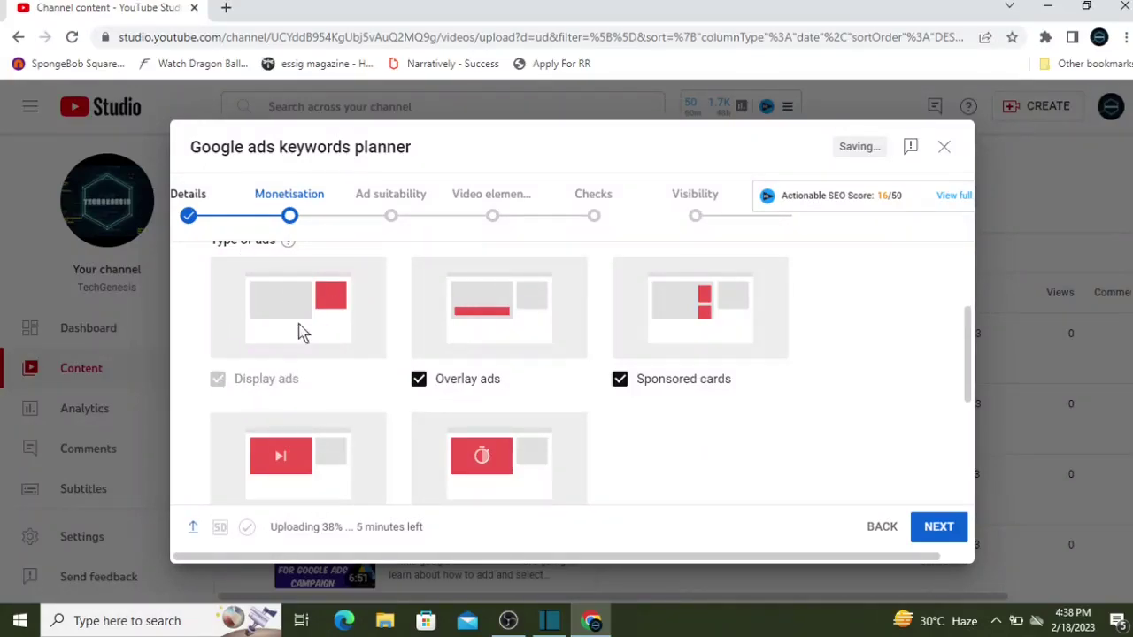
scroll(394, 471, "down", 1)
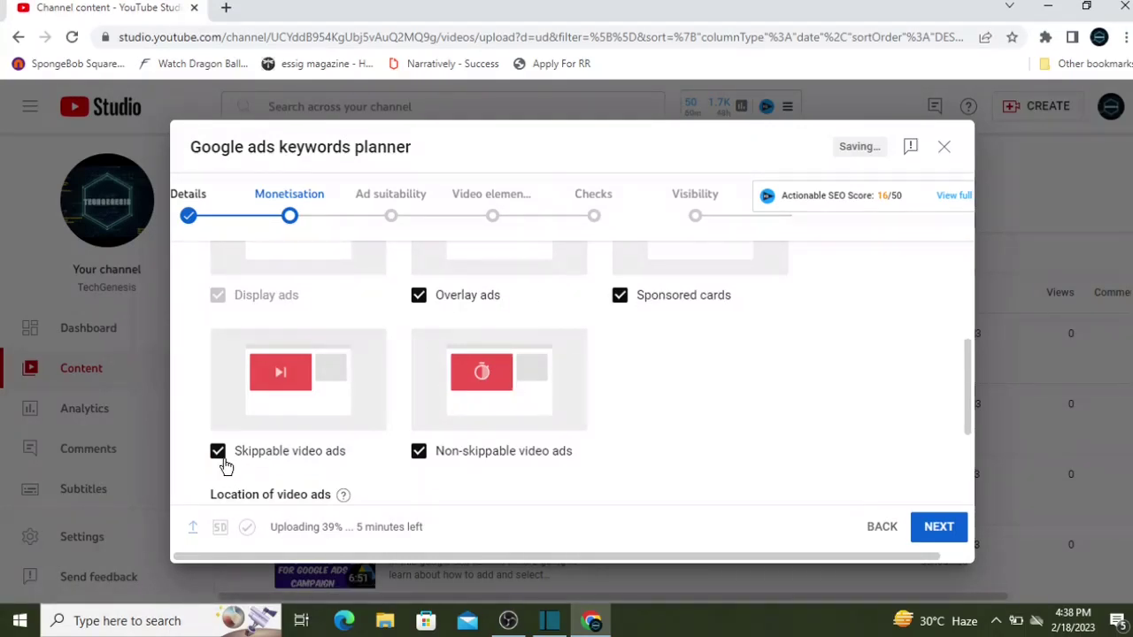
Step: Try excluding overlay ads, sponsored cards and non-skippable video ads, and re-enable all three ad types
left_click(418, 298)
left_click(620, 295)
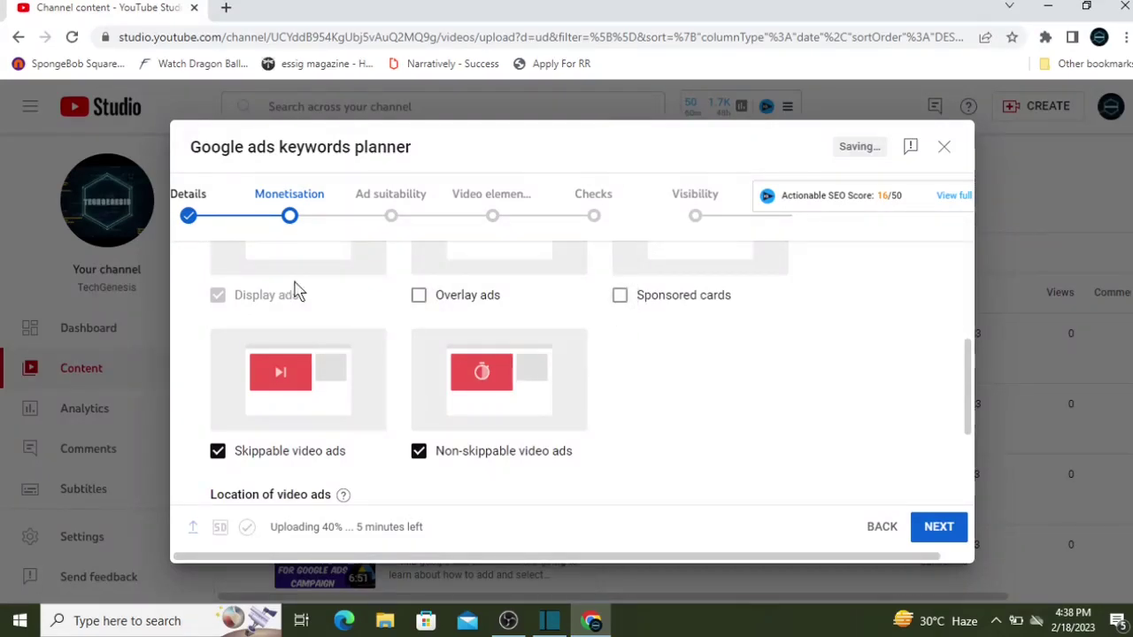
left_click(420, 451)
left_click(418, 452)
left_click(419, 296)
left_click(621, 296)
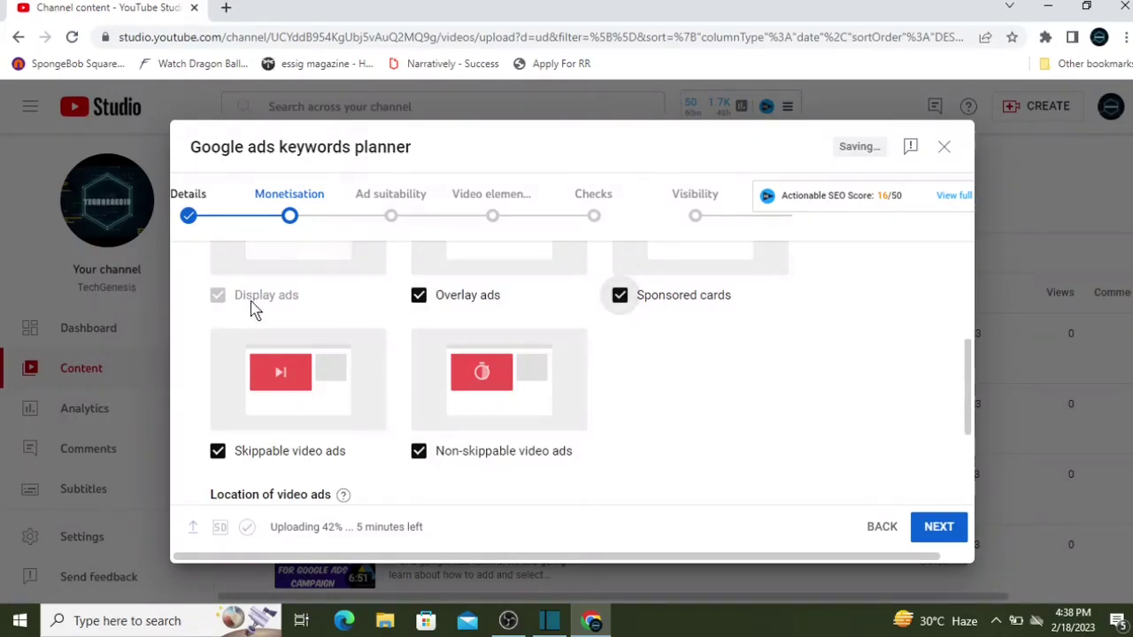
Step: Examine the pre-roll, mid-roll and post-roll locations for video ads without changing them
scroll(450, 392, "down", 1)
scroll(450, 392, "down", 1)
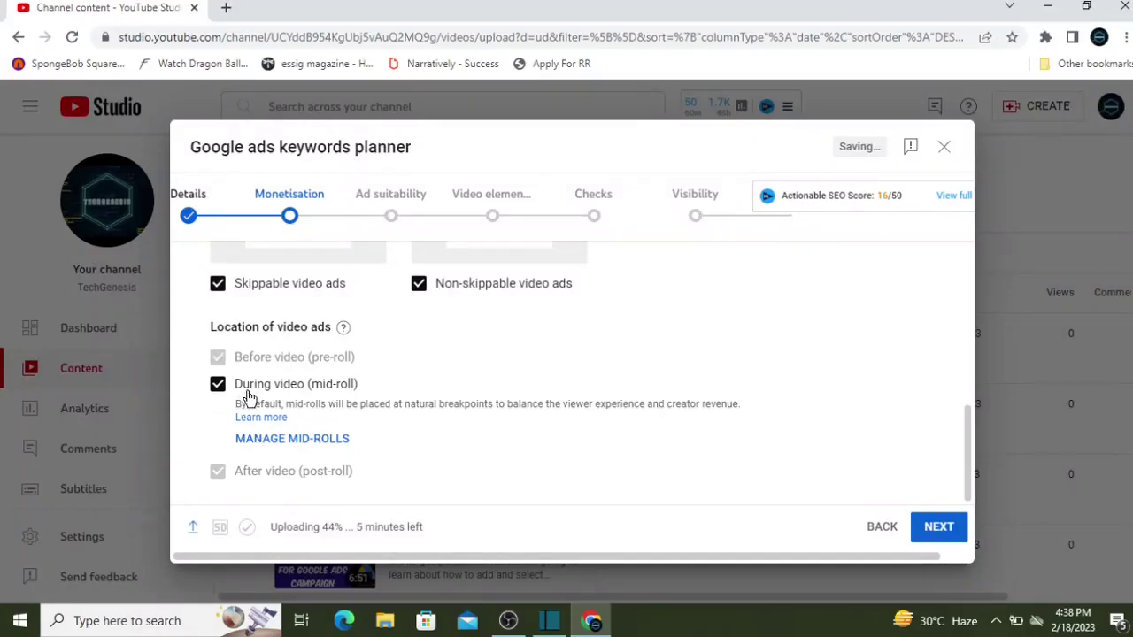
scroll(266, 422, "up", 1)
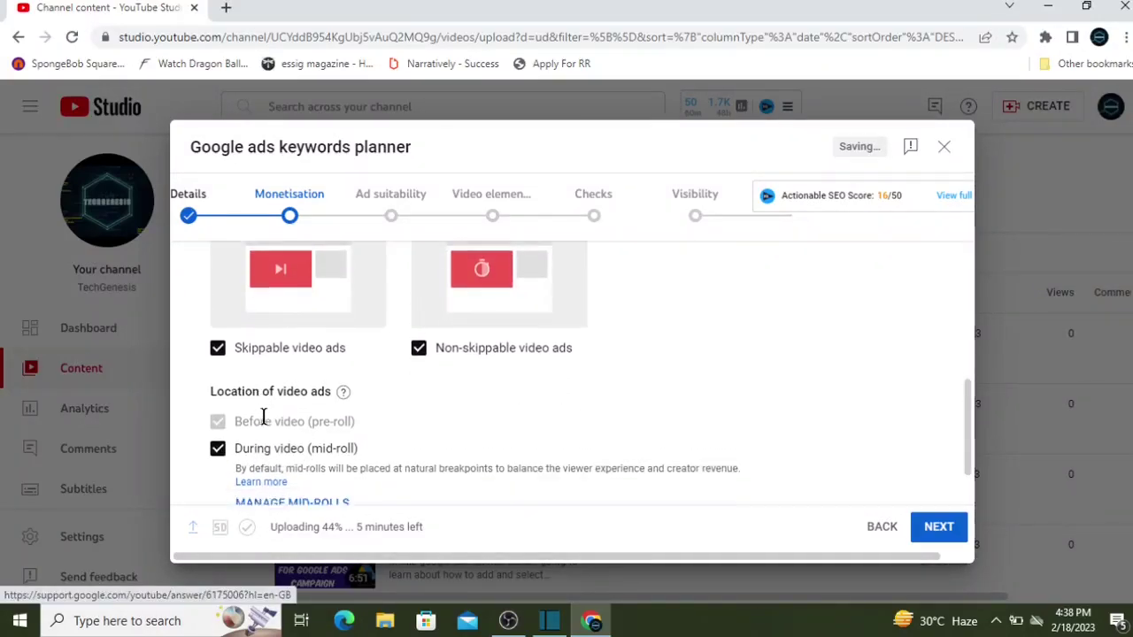
scroll(264, 419, "down", 1)
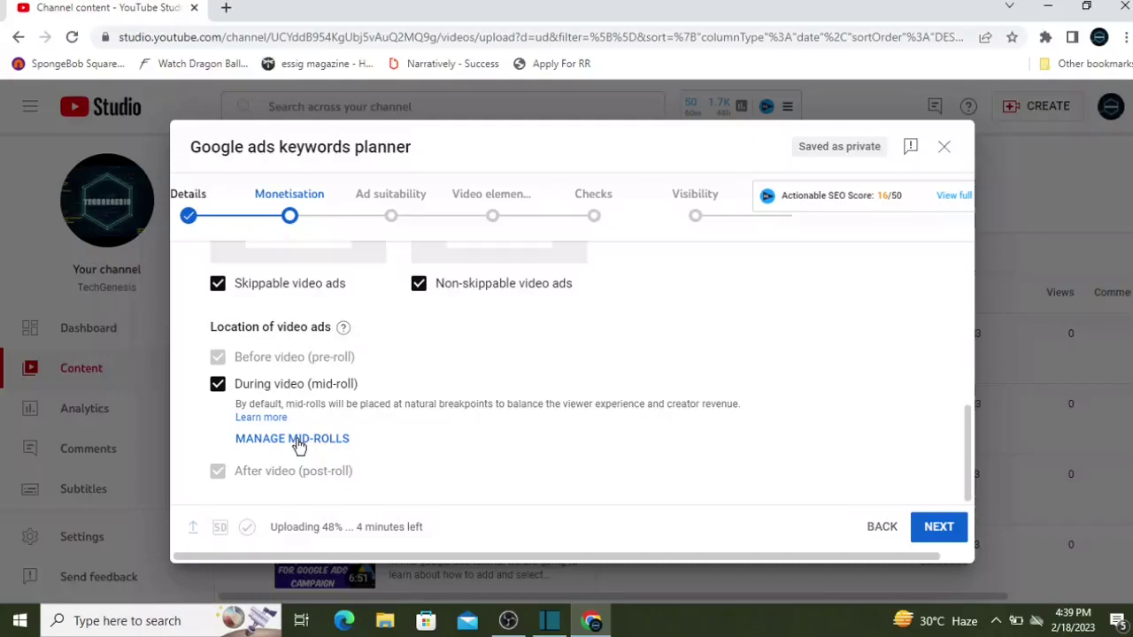
scroll(292, 445, "up", 5)
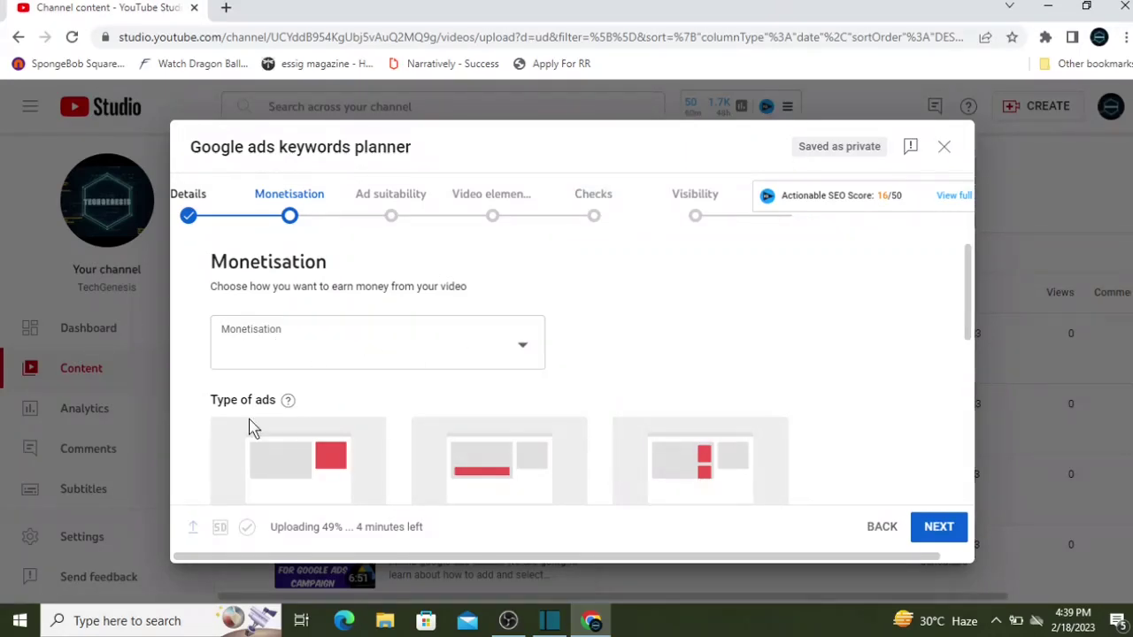
scroll(251, 425, "down", 2)
scroll(446, 410, "down", 3)
scroll(442, 410, "up", 6)
Step: Open the video's ad suitability questionnaire at the inappropriate language category
left_click(392, 218)
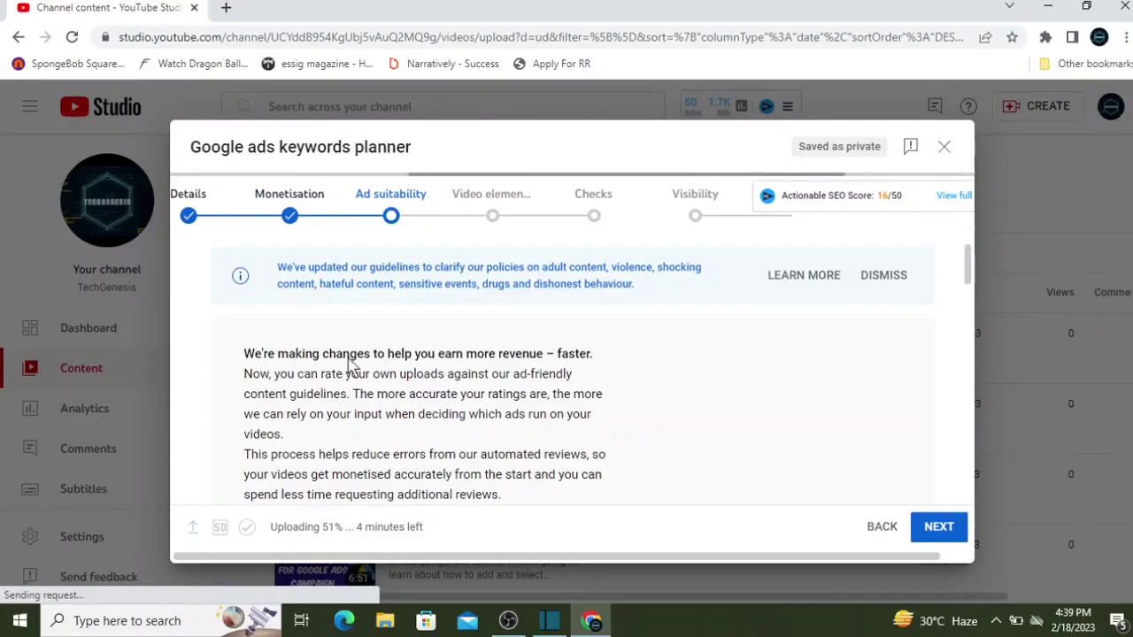
scroll(285, 340, "down", 2)
scroll(285, 341, "down", 3)
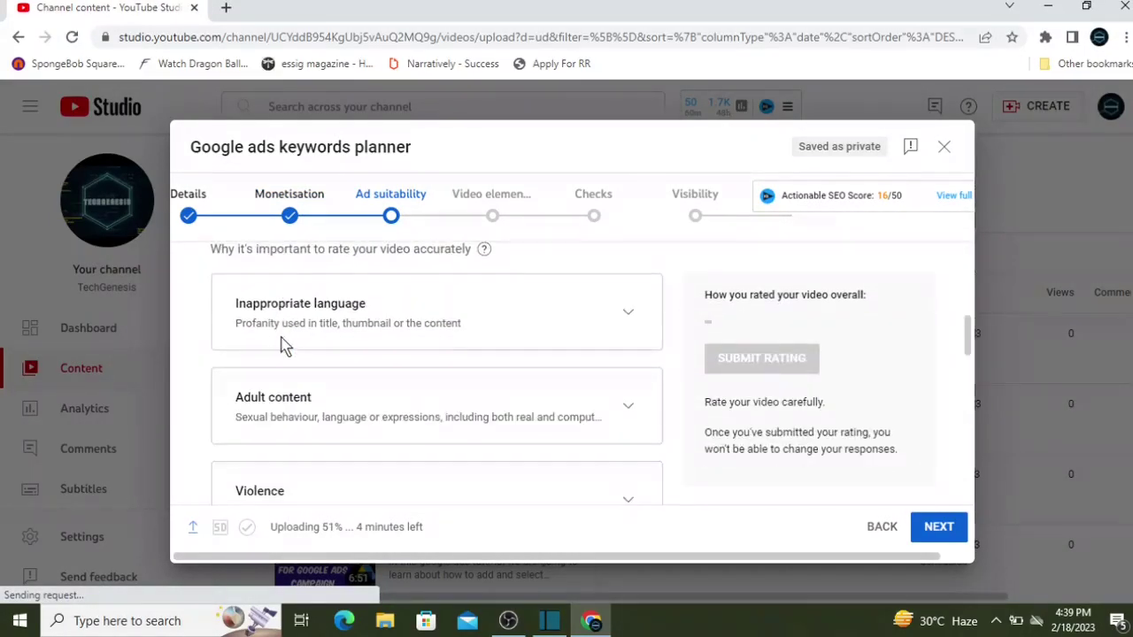
scroll(283, 338, "up", 1)
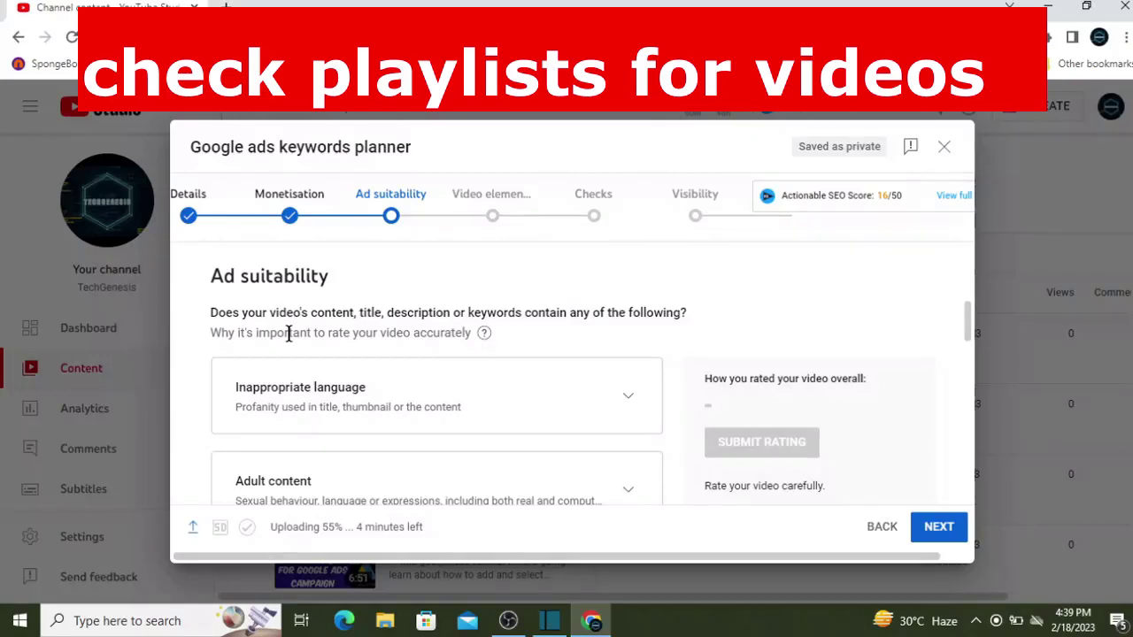
scroll(410, 351, "down", 1)
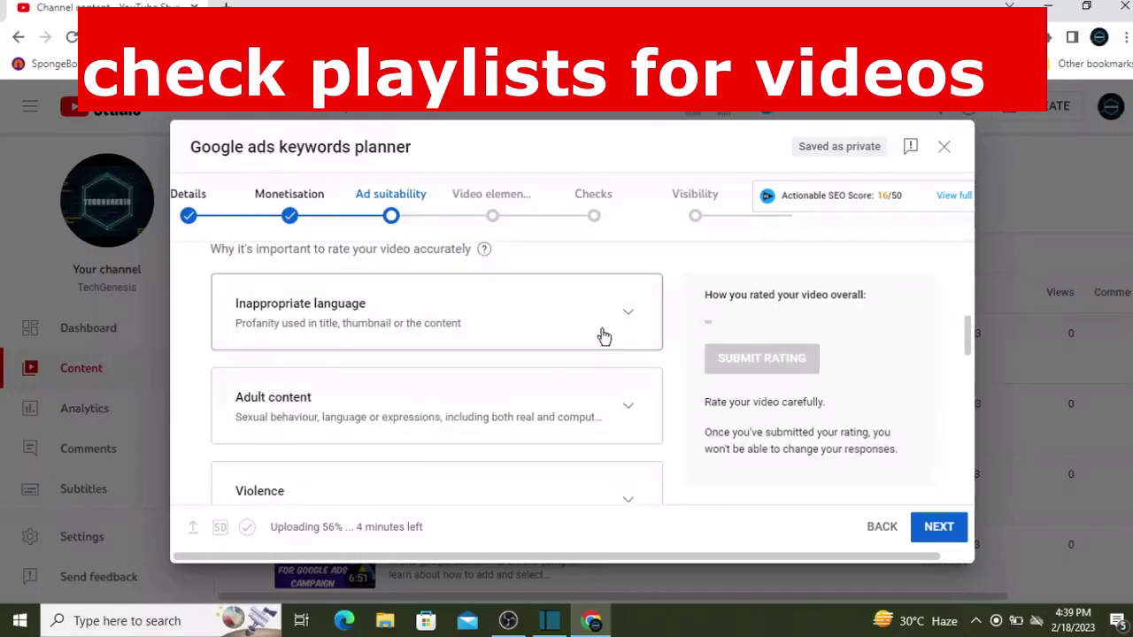
Step: Examine the rating options for inappropriate language, violence and firearms-related content without choosing any
left_click(628, 312)
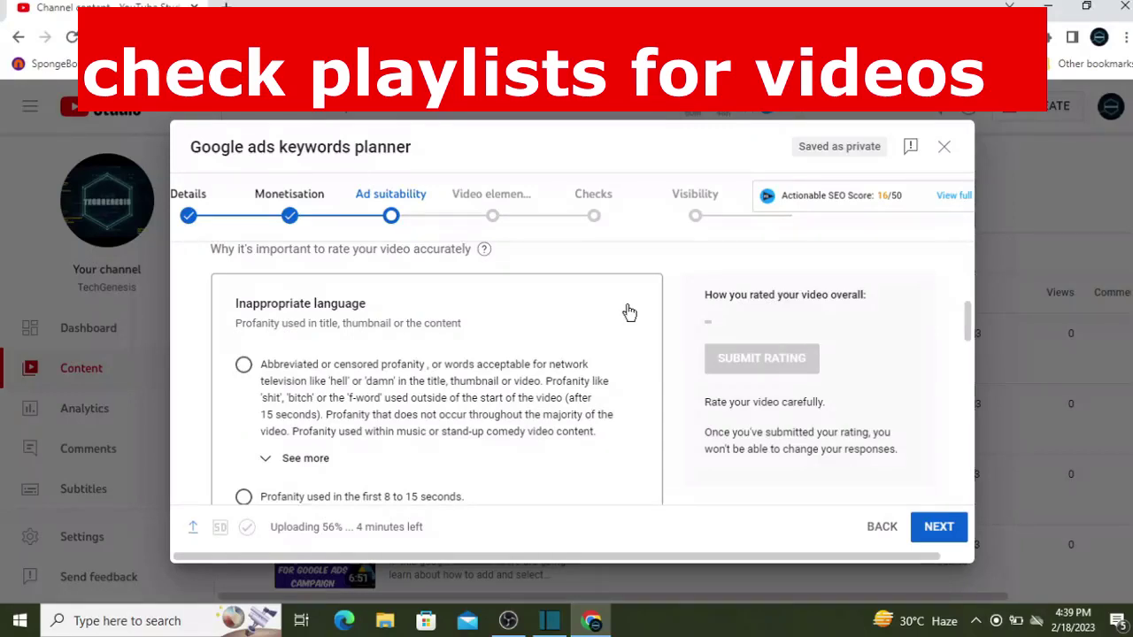
left_click(630, 315)
scroll(482, 332, "down", 2)
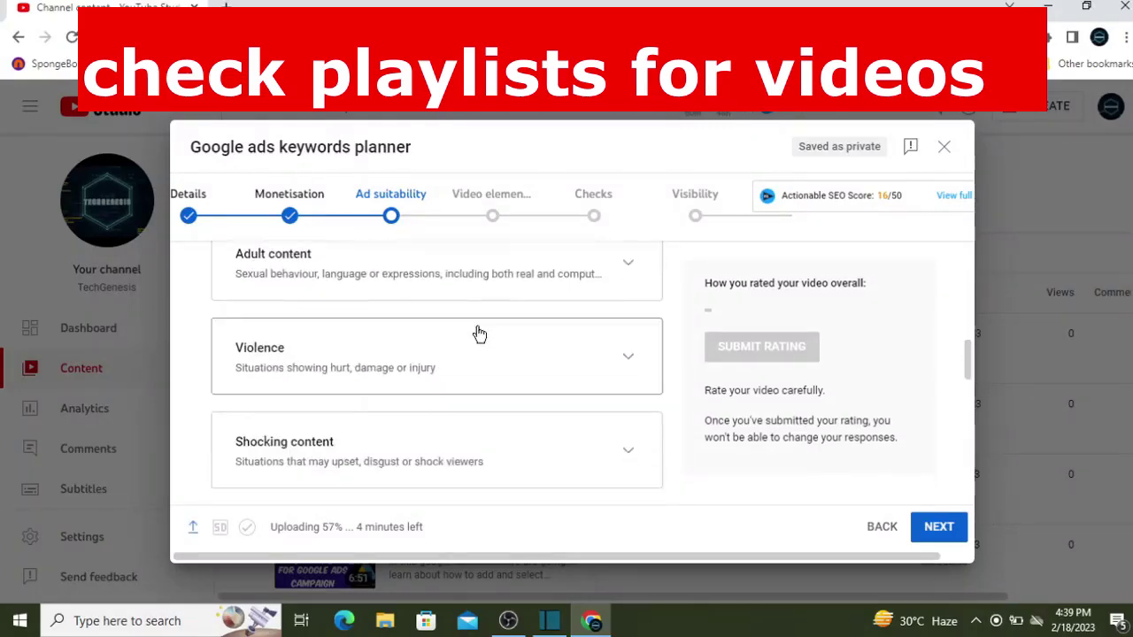
left_click(627, 347)
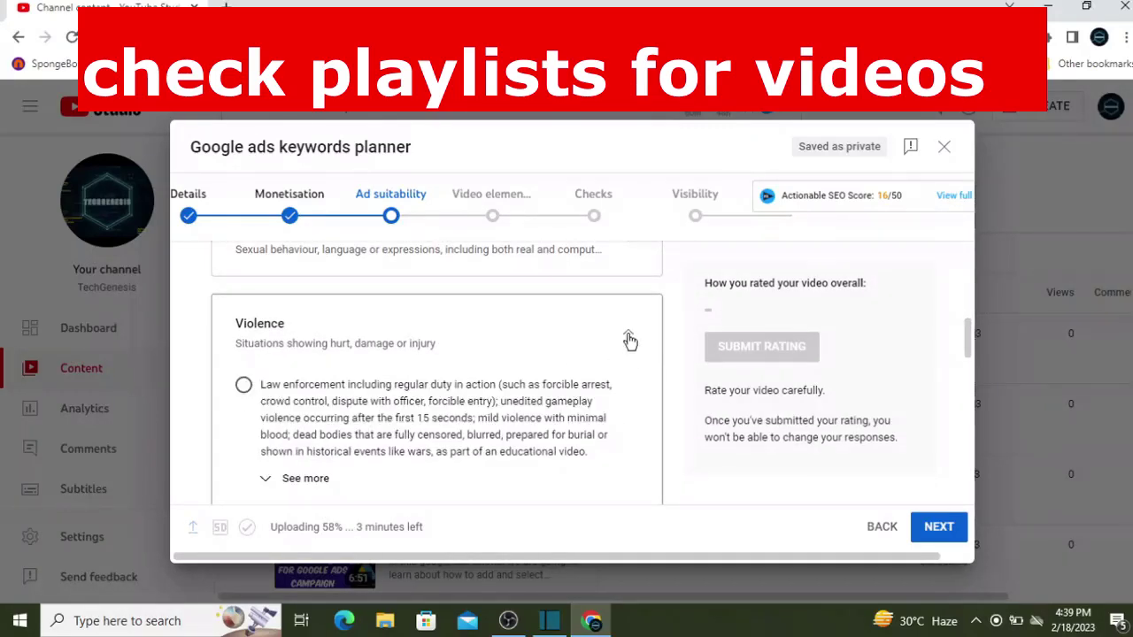
left_click(630, 340)
scroll(301, 381, "down", 3)
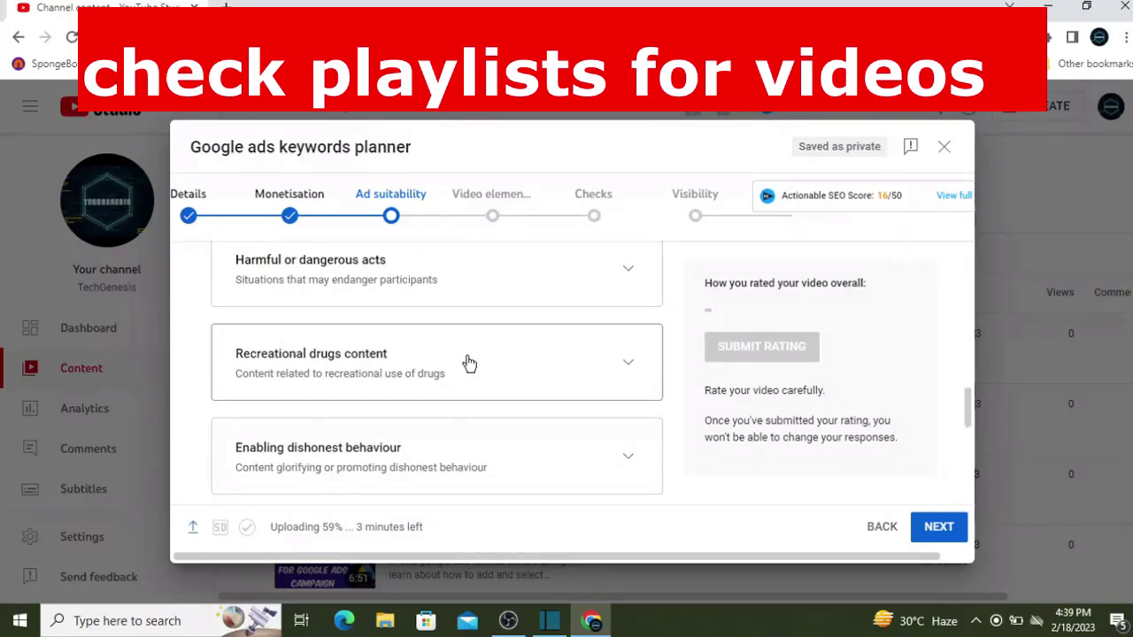
scroll(470, 363, "down", 5)
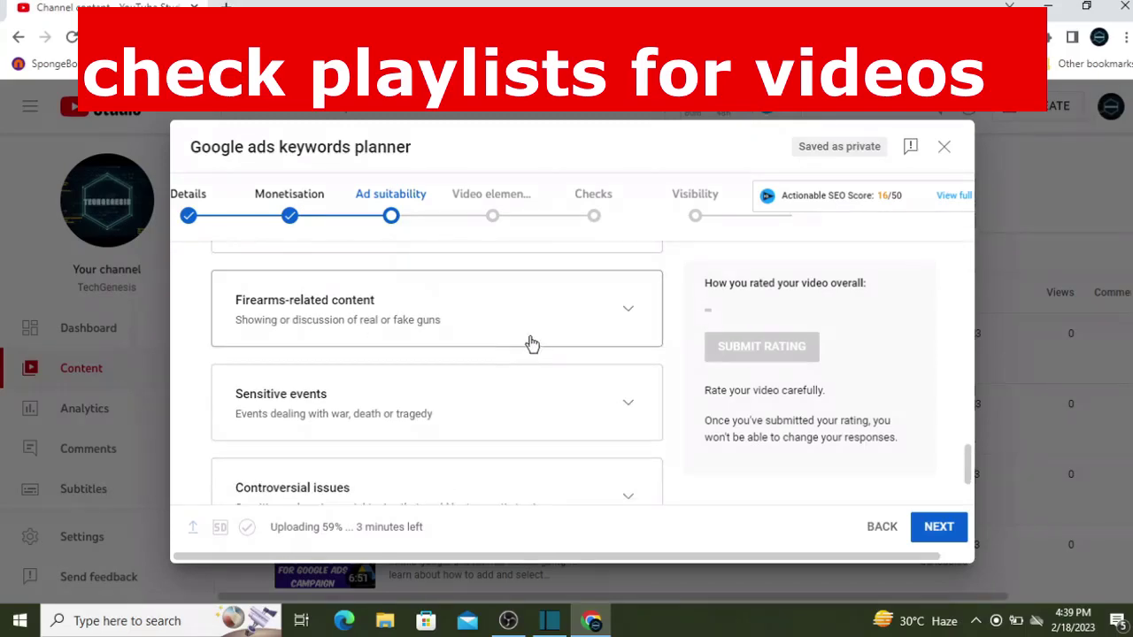
left_click(628, 310)
scroll(249, 414, "down", 1)
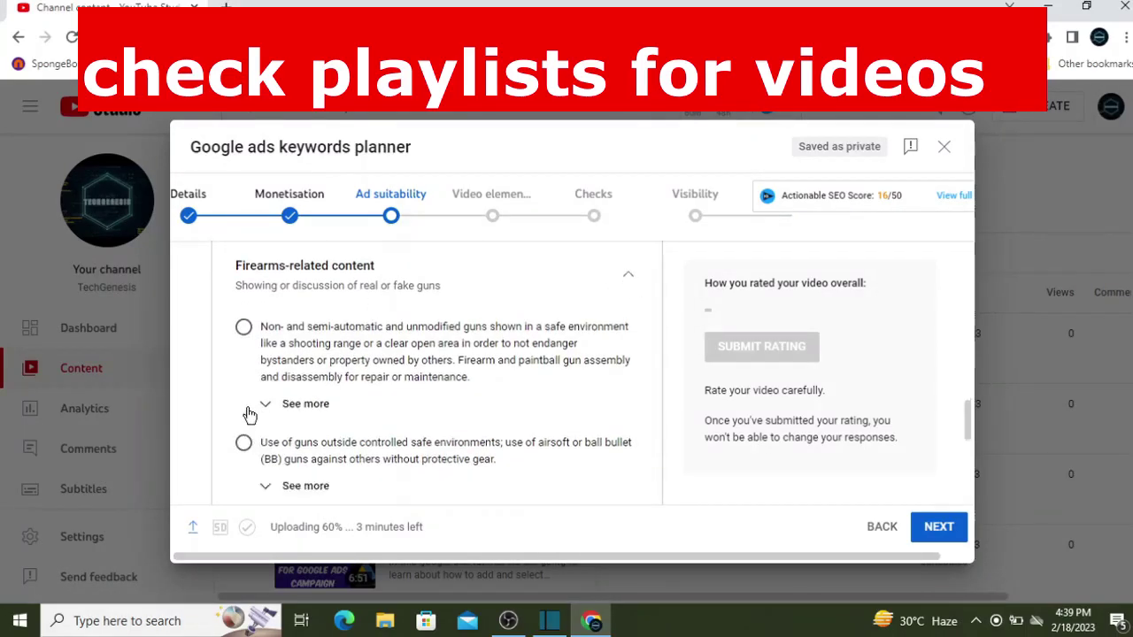
scroll(250, 415, "down", 2)
scroll(261, 442, "up", 4)
left_click(626, 395)
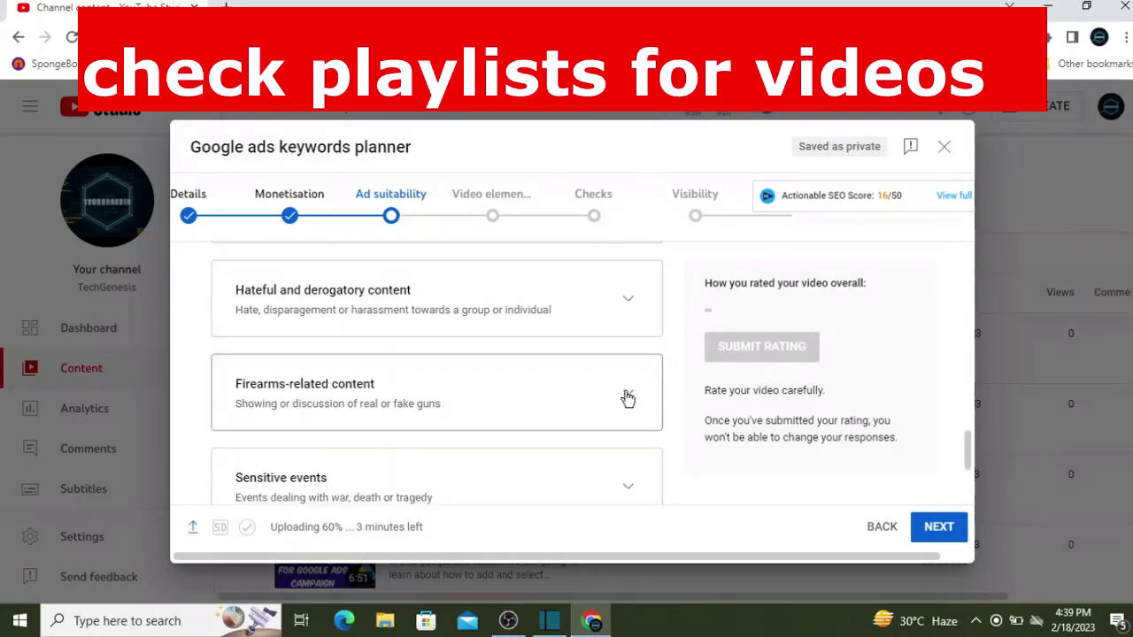
Step: Review the other ad suitability categories, from harmful or dangerous acts to controversial issues
scroll(417, 400, "up", 3)
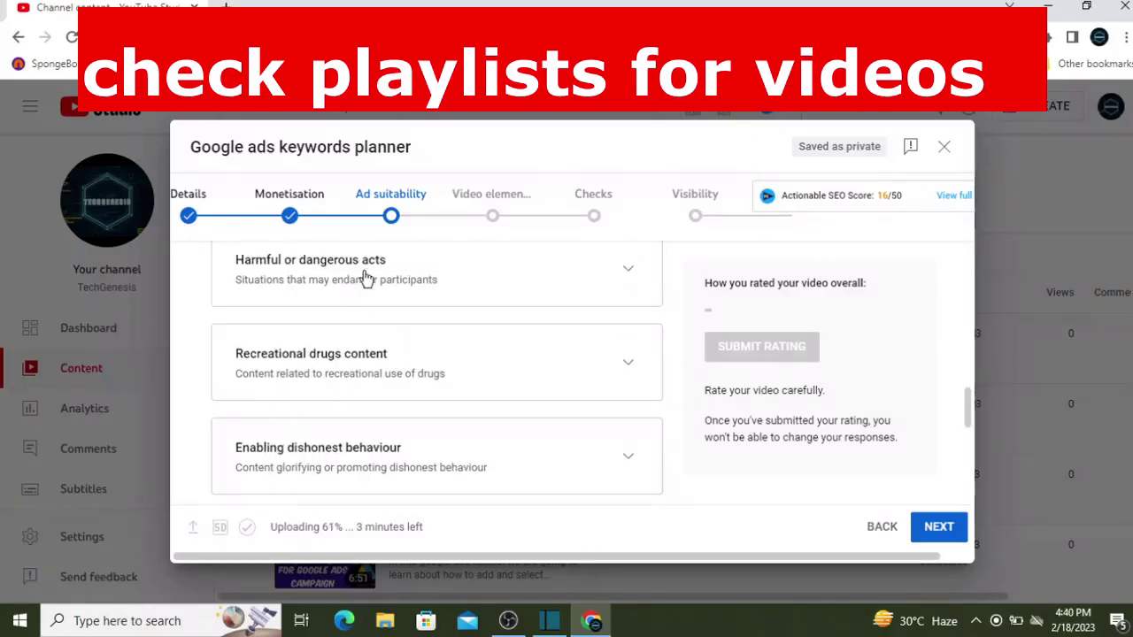
scroll(399, 466, "down", 2)
scroll(333, 379, "down", 5)
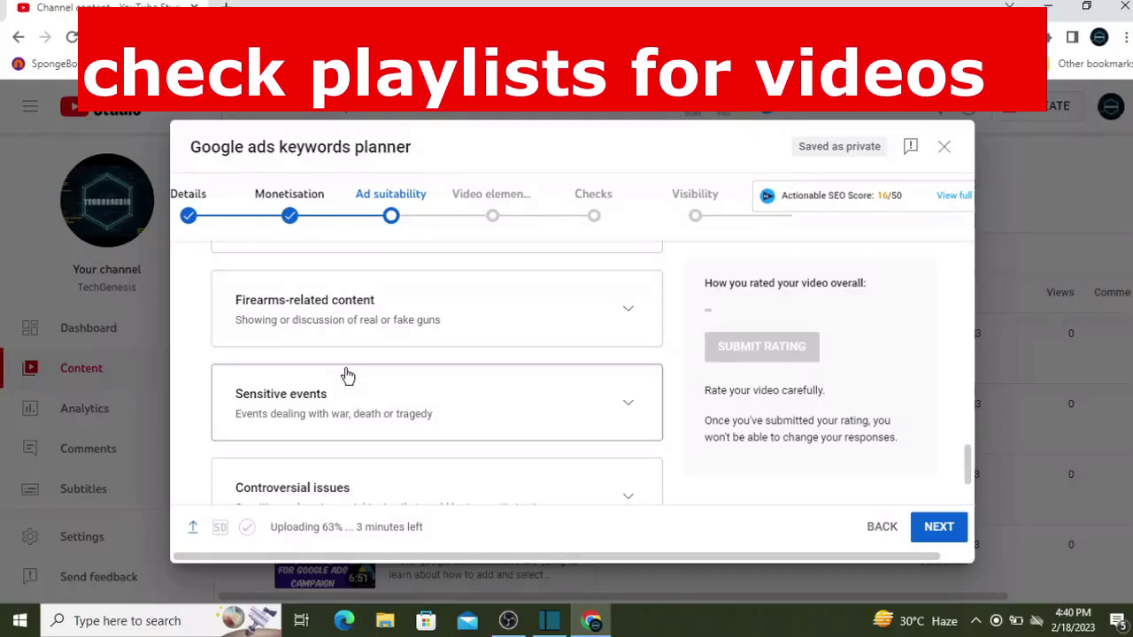
scroll(398, 395, "down", 2)
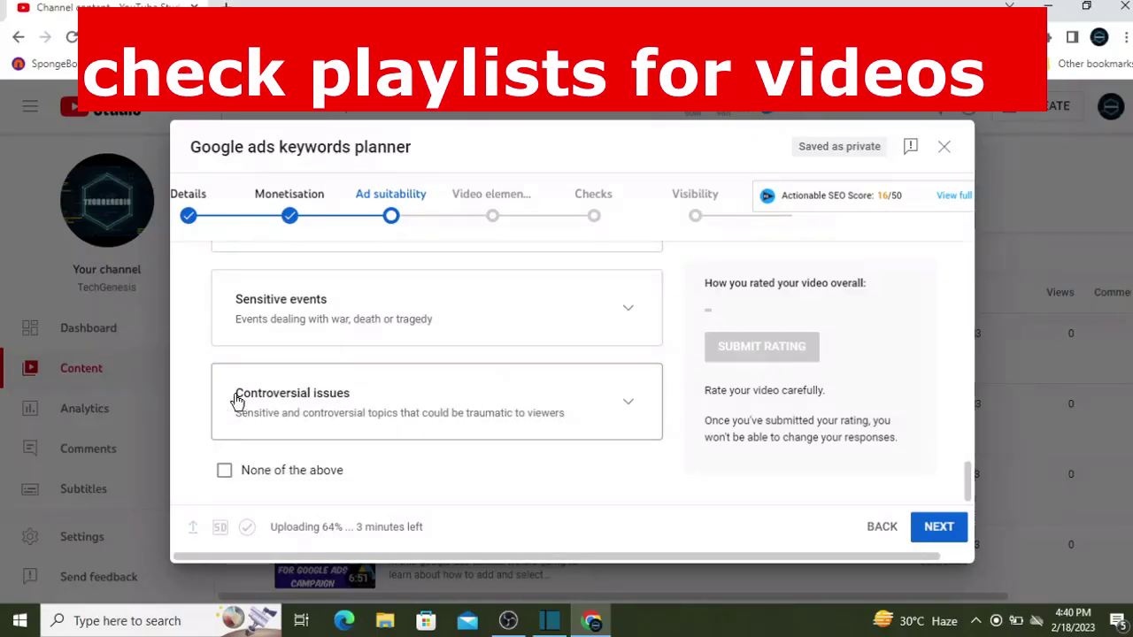
scroll(238, 400, "up", 5)
scroll(291, 360, "down", 5)
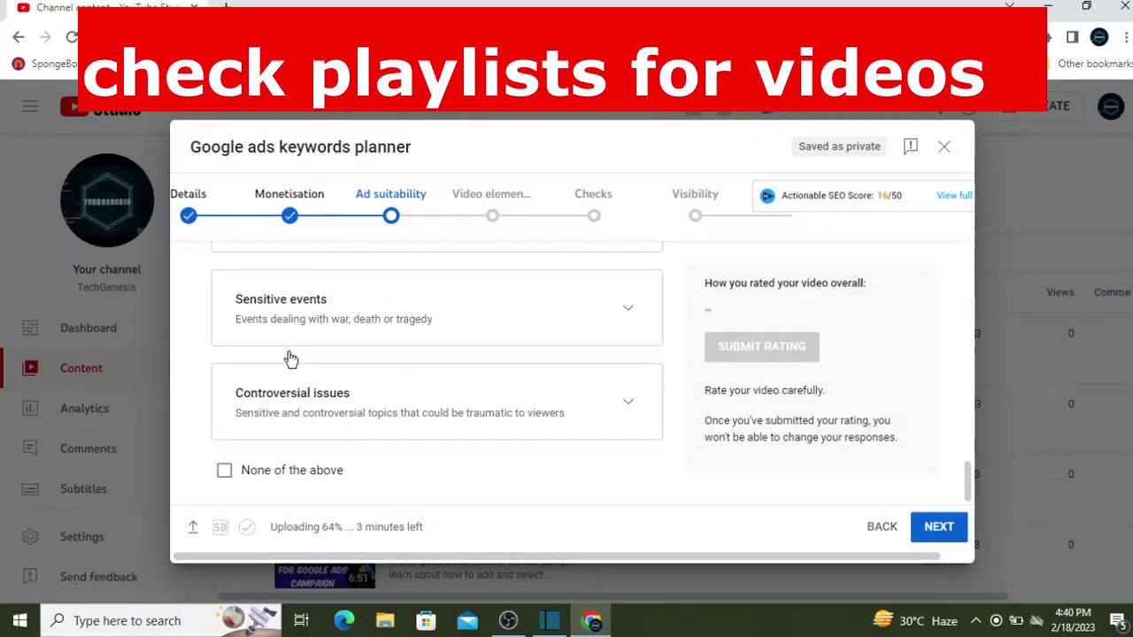
Step: Rate the controversial issues category as content discussing the prevention of controversial issues or mentioning them fleetingly
left_click(631, 409)
scroll(630, 409, "down", 3)
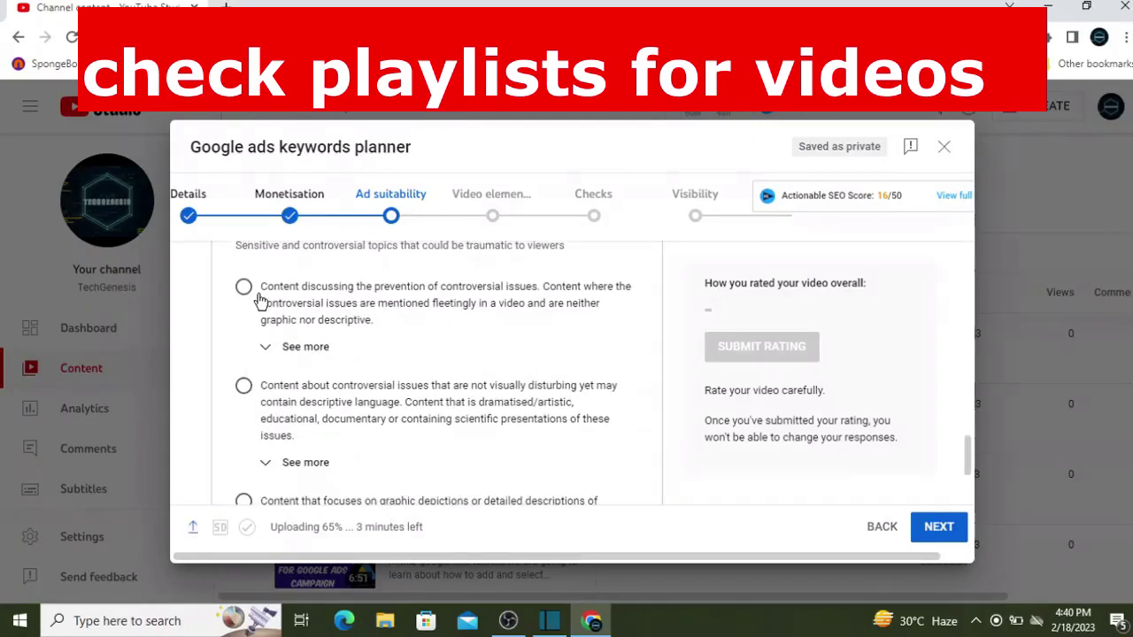
left_click(244, 288)
scroll(337, 378, "up", 2)
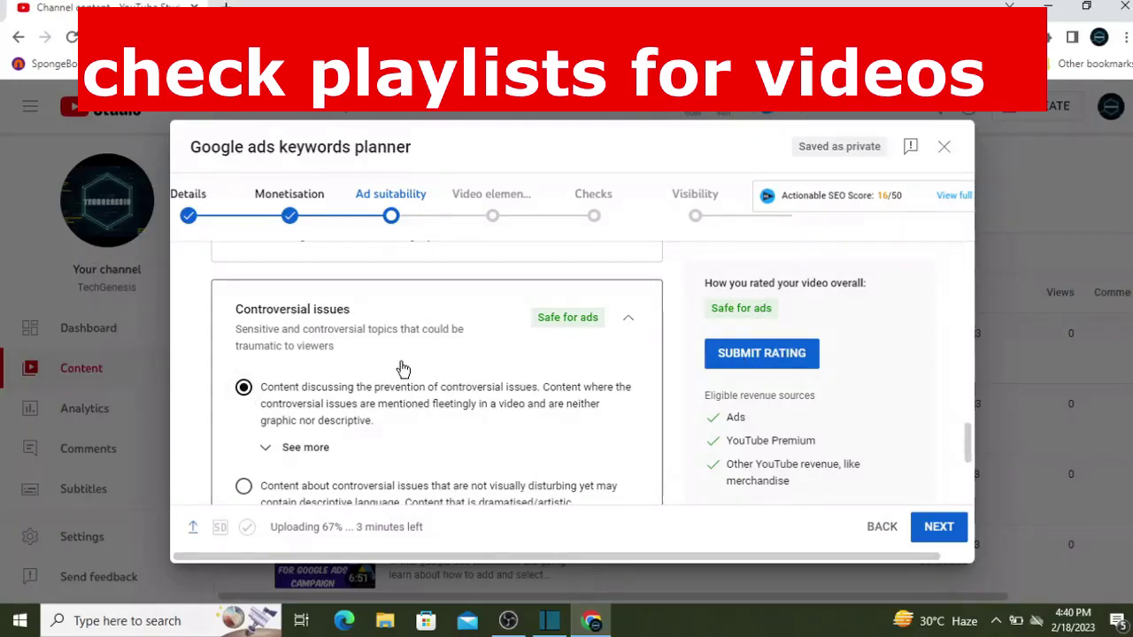
scroll(463, 349, "down", 2)
scroll(250, 375, "down", 2)
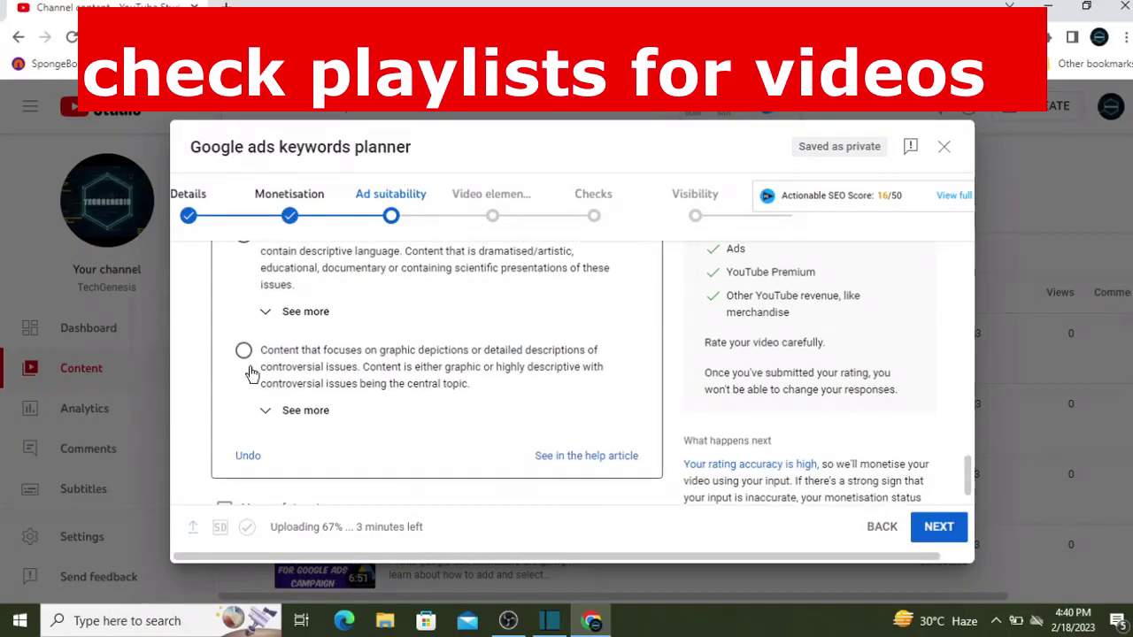
scroll(227, 476, "down", 1)
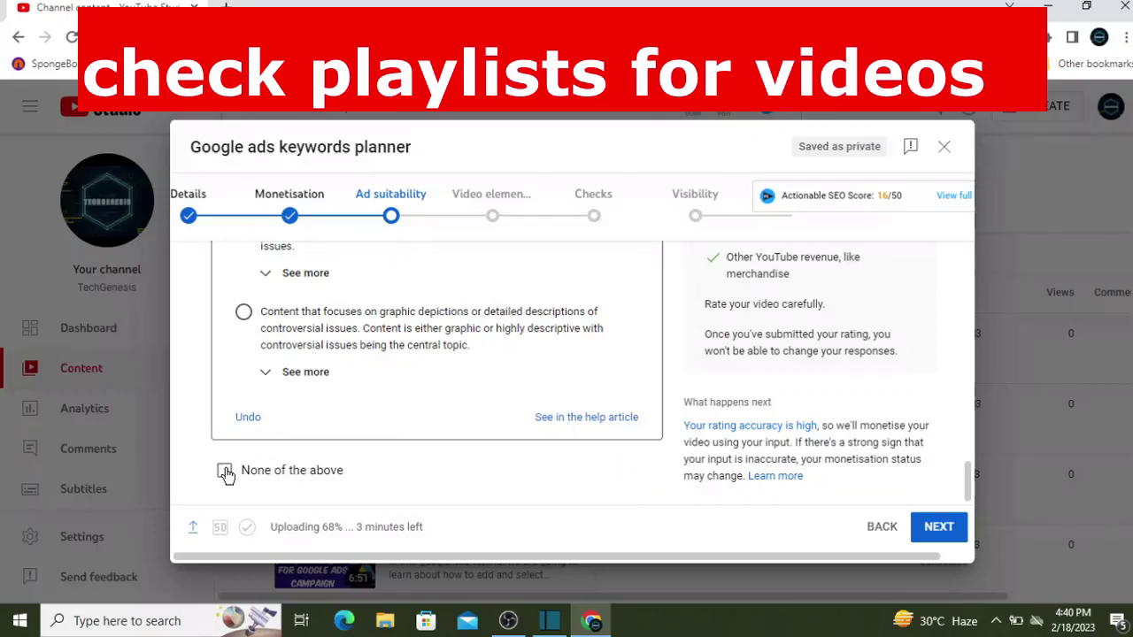
Step: Rate the video as "None of the above" for ad suitability and check the rating across all categories
left_click(225, 474)
scroll(289, 422, "up", 5)
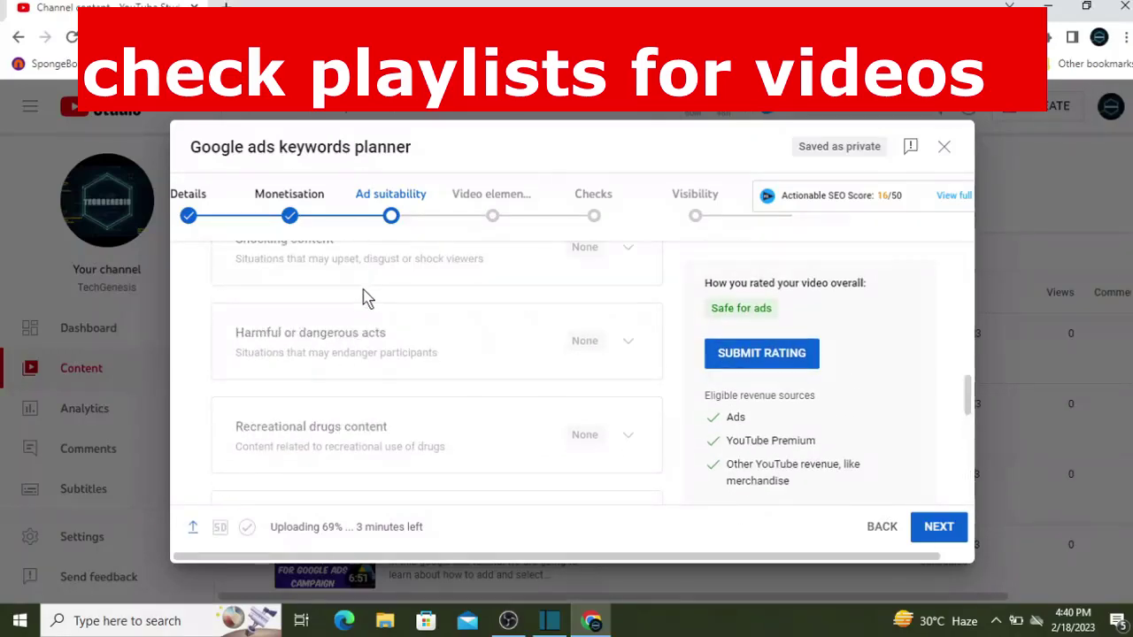
scroll(368, 299, "down", 1)
scroll(367, 291, "up", 4)
scroll(366, 296, "down", 5)
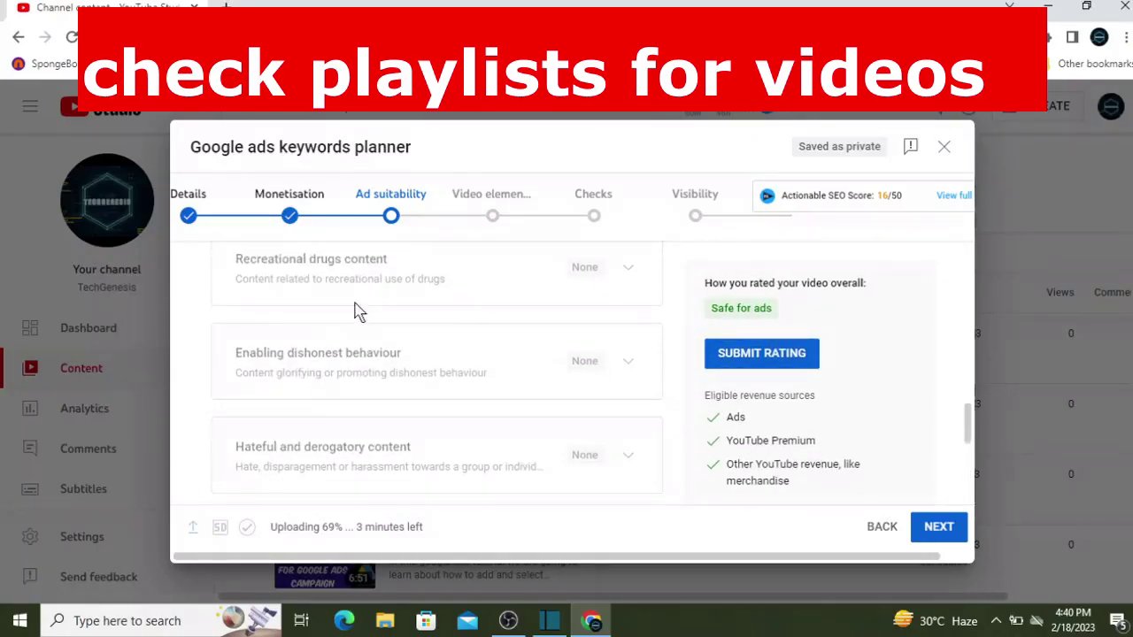
Step: Check the "None of the above" rating across the ad suitability categories and submit it
scroll(331, 390, "down", 4)
scroll(354, 394, "up", 4)
scroll(392, 398, "down", 4)
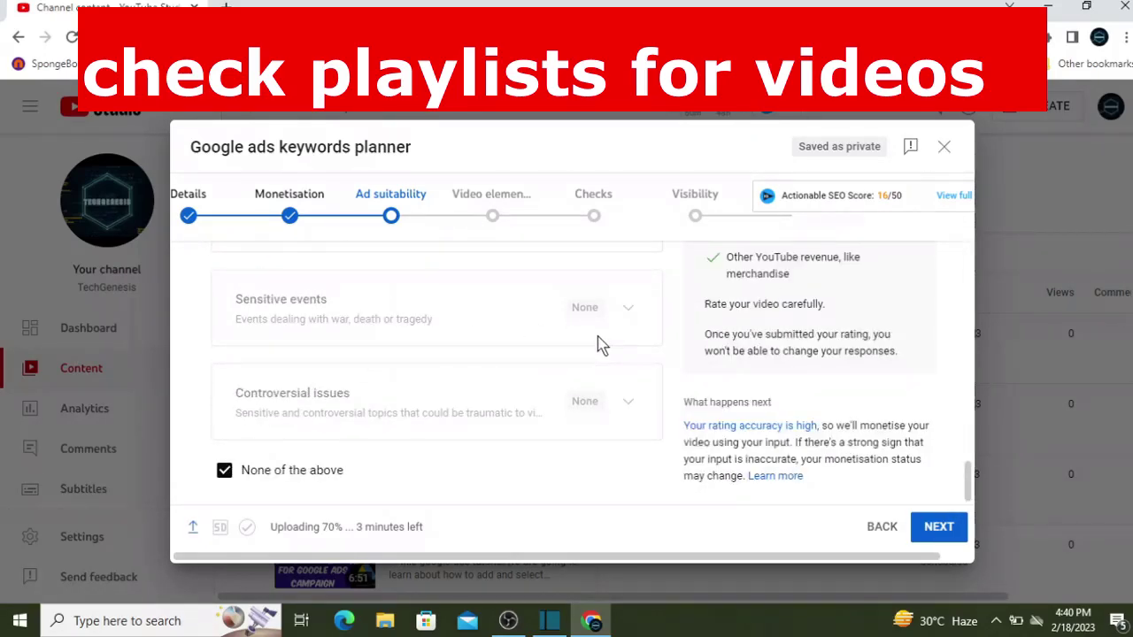
scroll(586, 393, "up", 12)
scroll(583, 410, "down", 2)
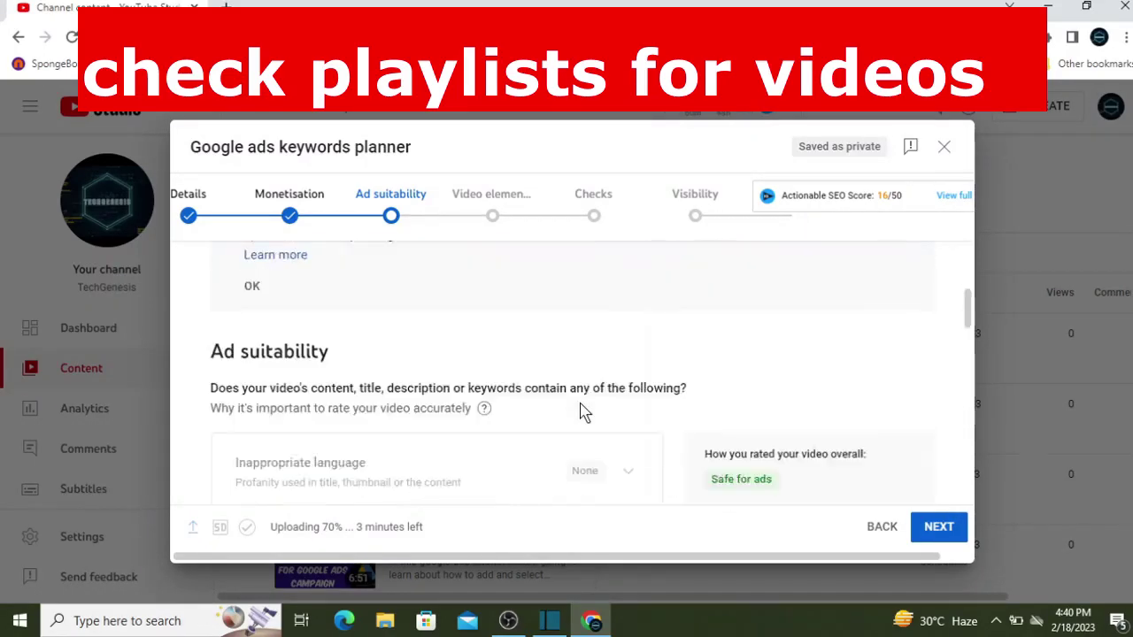
scroll(582, 410, "down", 2)
left_click(746, 372)
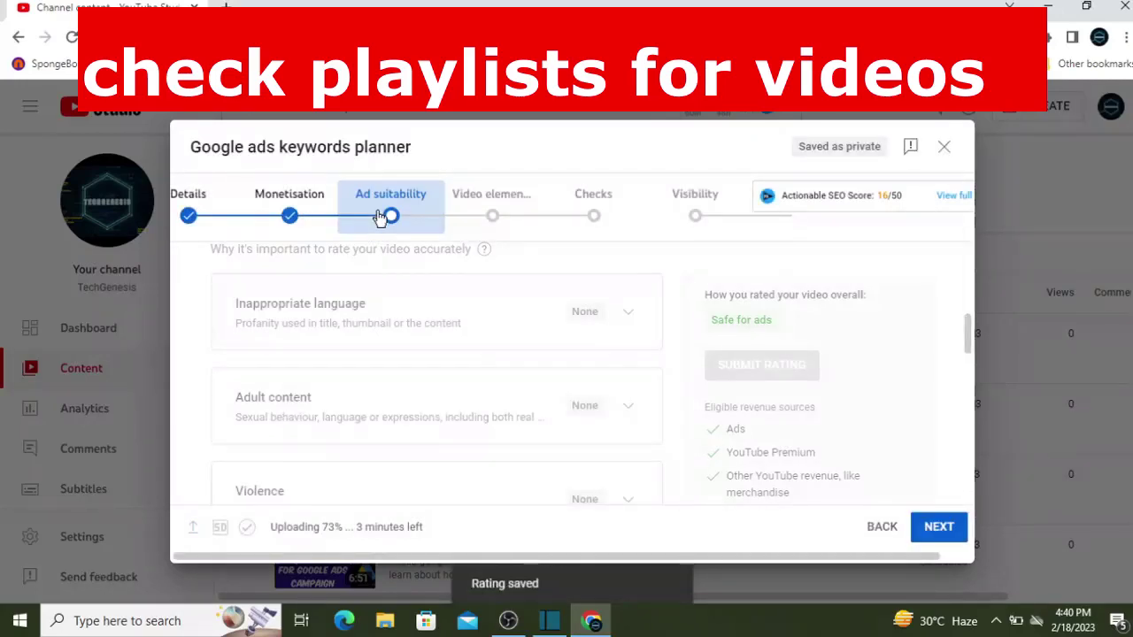
Step: Review the subtitles, end screen and cards options, and the copyright and ad suitability checks
left_click(471, 223)
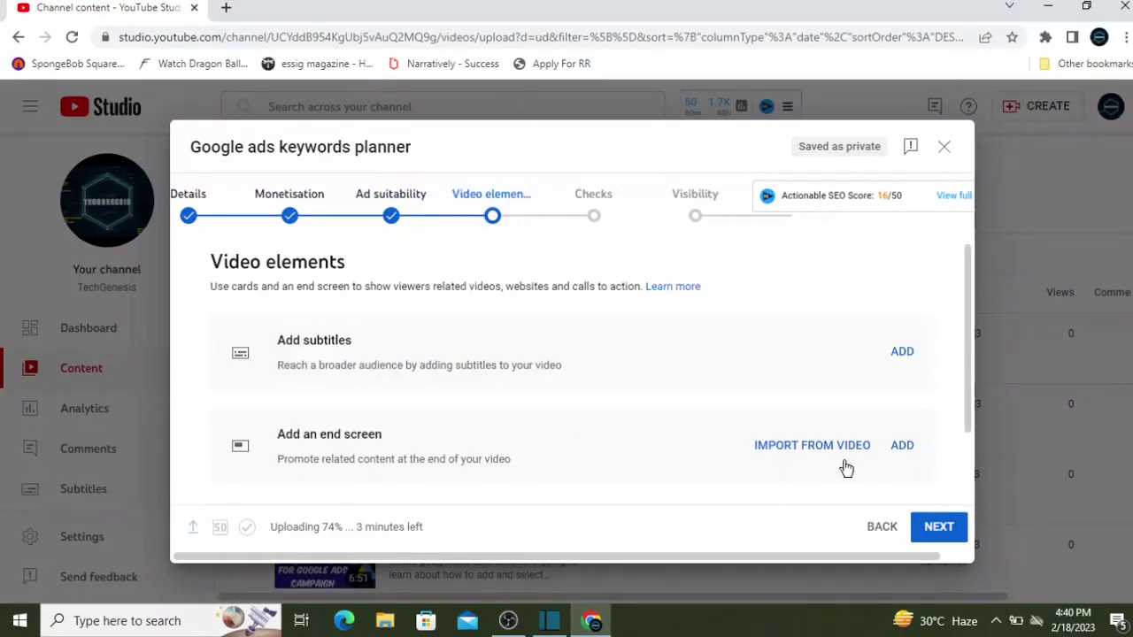
scroll(904, 456, "down", 1)
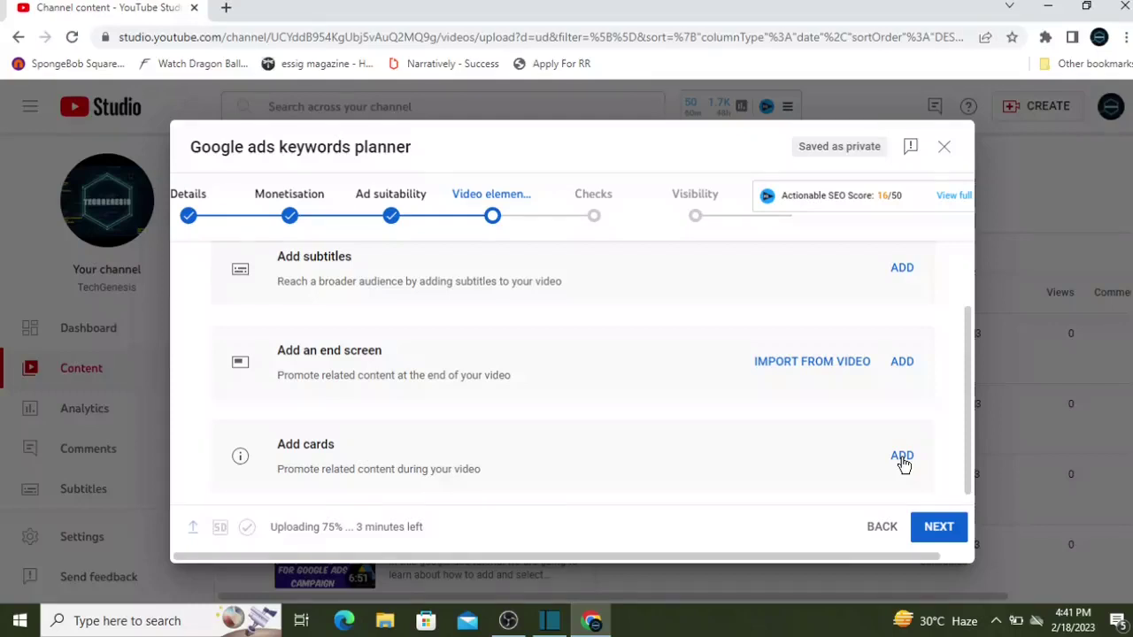
left_click(590, 223)
scroll(331, 387, "down", 1)
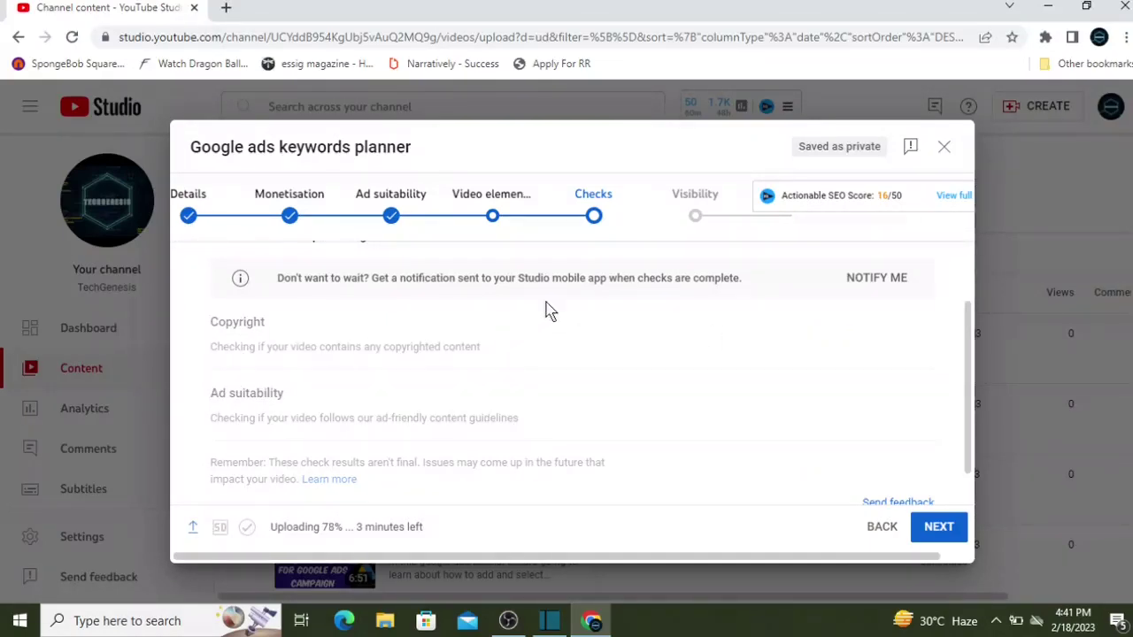
left_click(695, 206)
left_click(591, 223)
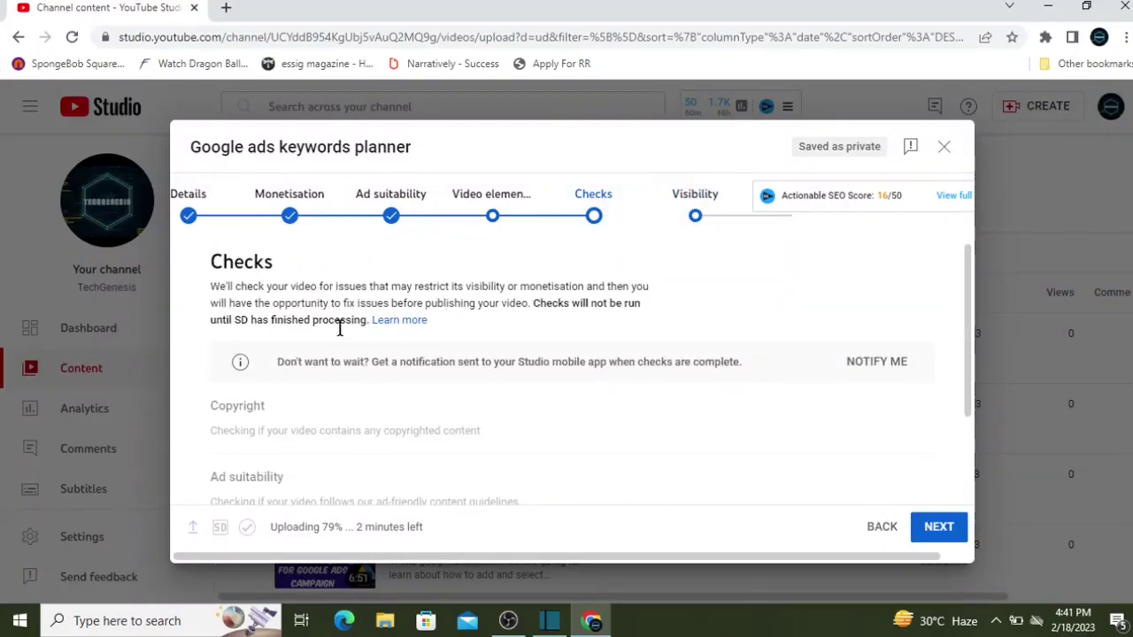
scroll(257, 381, "down", 1)
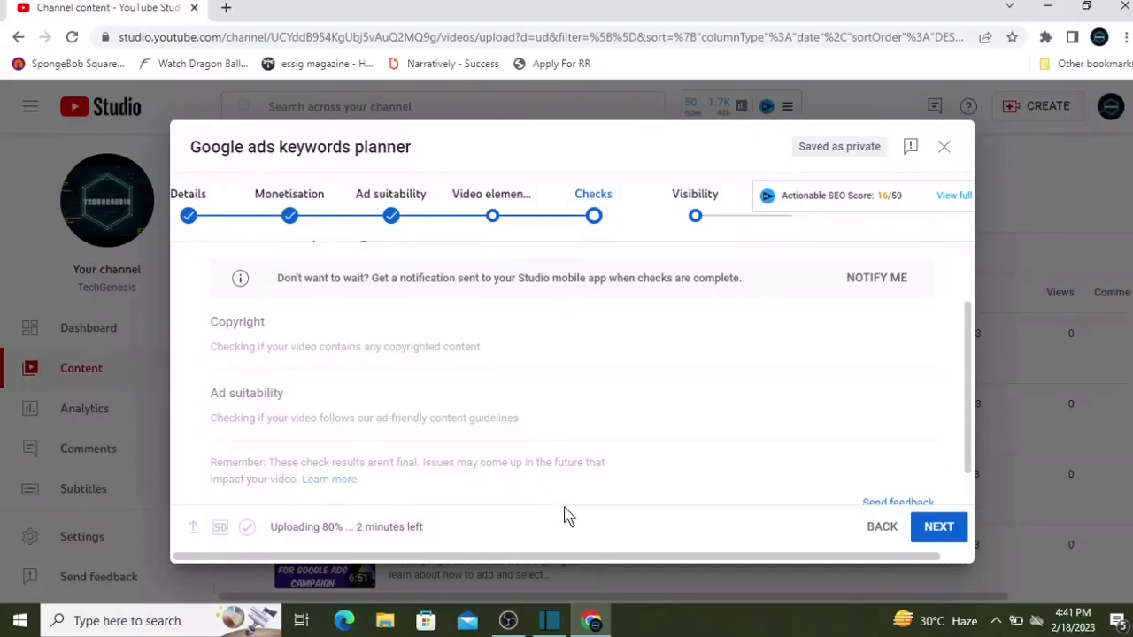
mouse_move(508, 621)
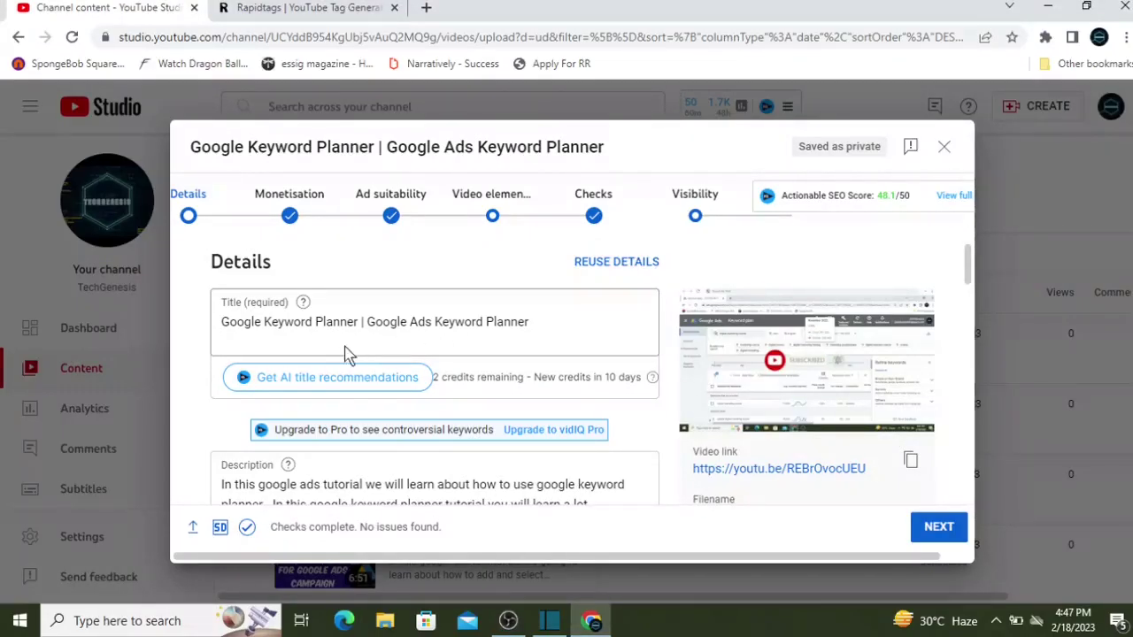
Step: Review the video's details, tags, monetisation, ad suitability rating and check results, and examine the visibility options
scroll(422, 311, "down", 4)
scroll(585, 332, "down", 12)
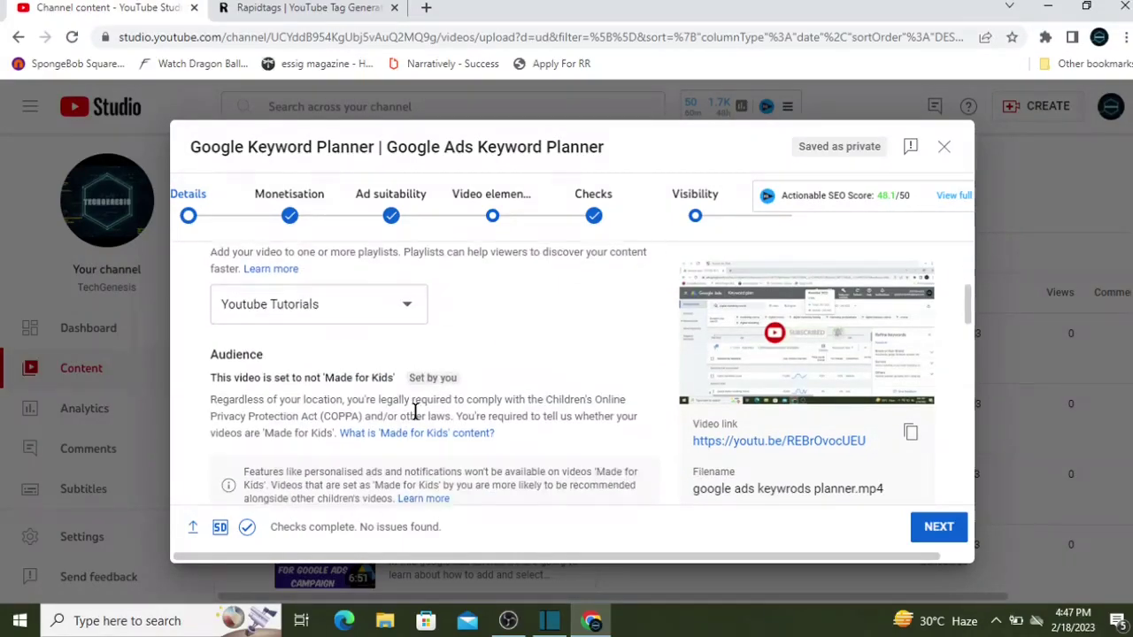
scroll(315, 410, "down", 10)
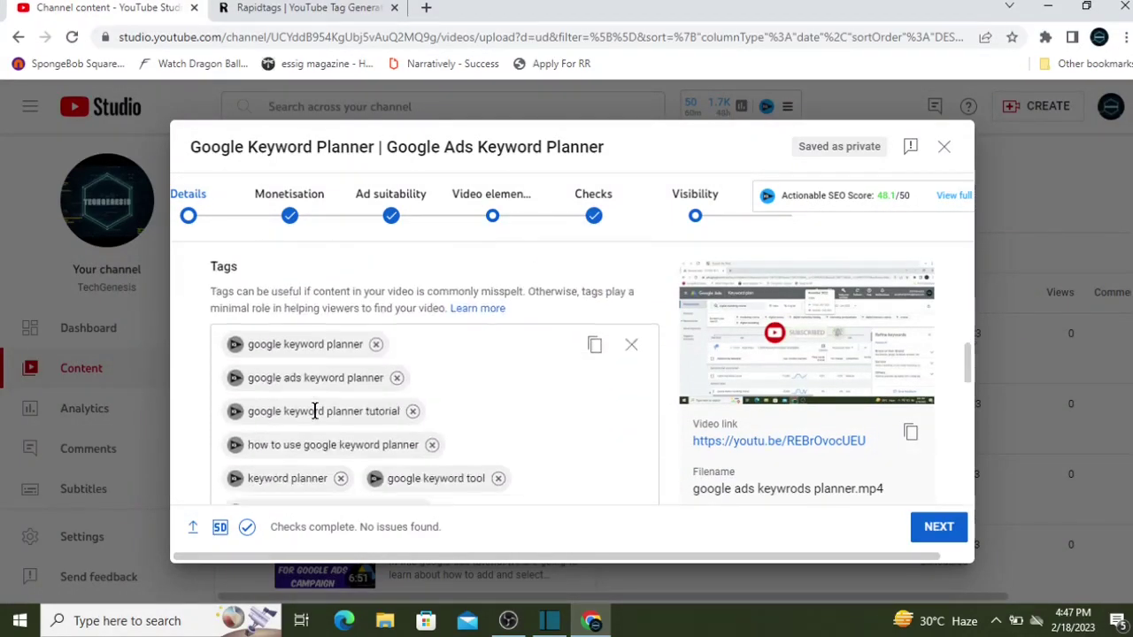
left_click(291, 203)
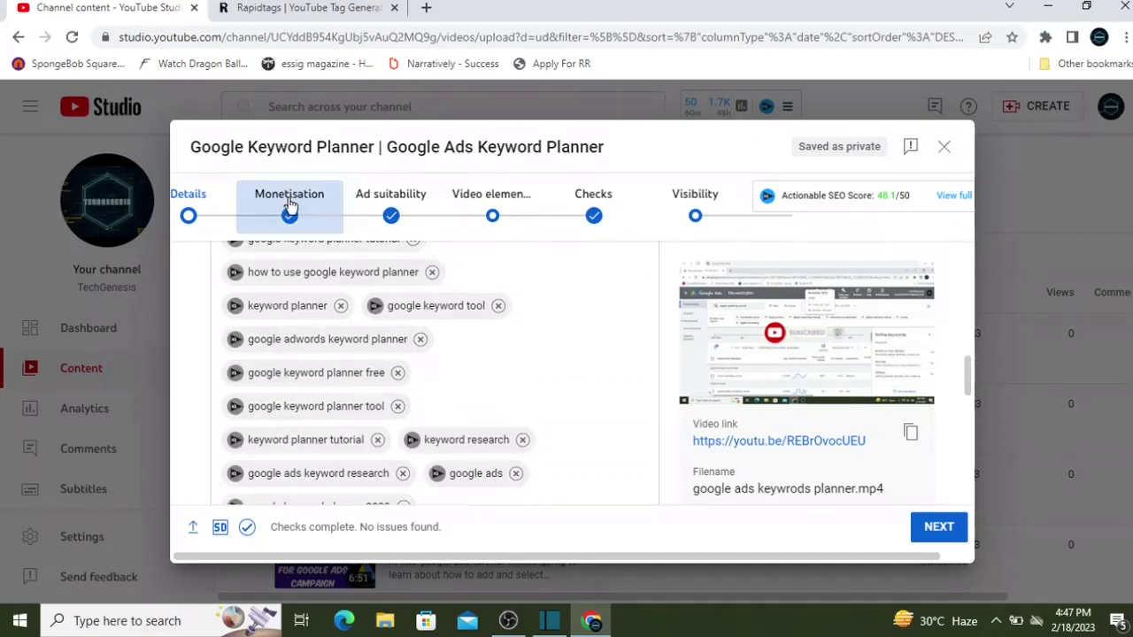
scroll(265, 394, "down", 6)
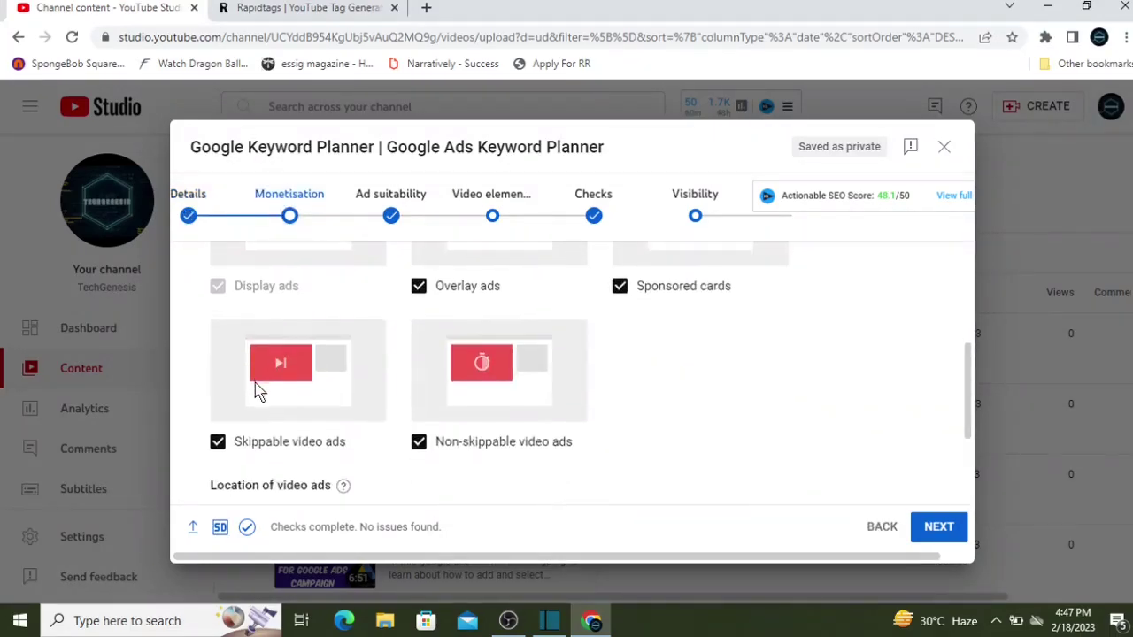
left_click(391, 220)
scroll(313, 404, "down", 5)
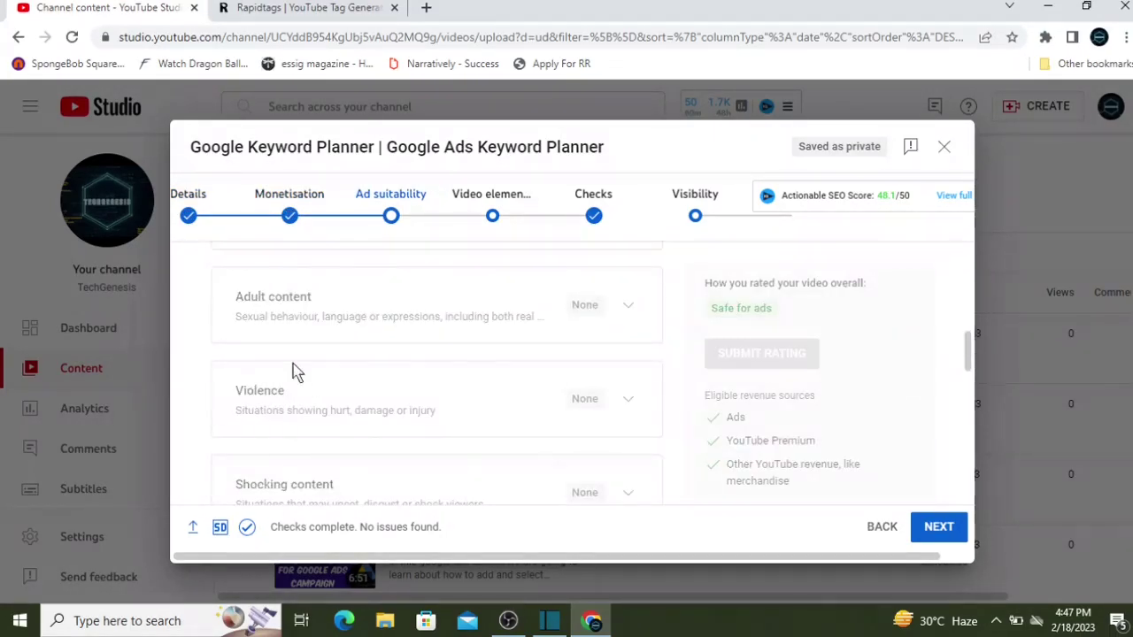
scroll(293, 372, "down", 4)
left_click(561, 222)
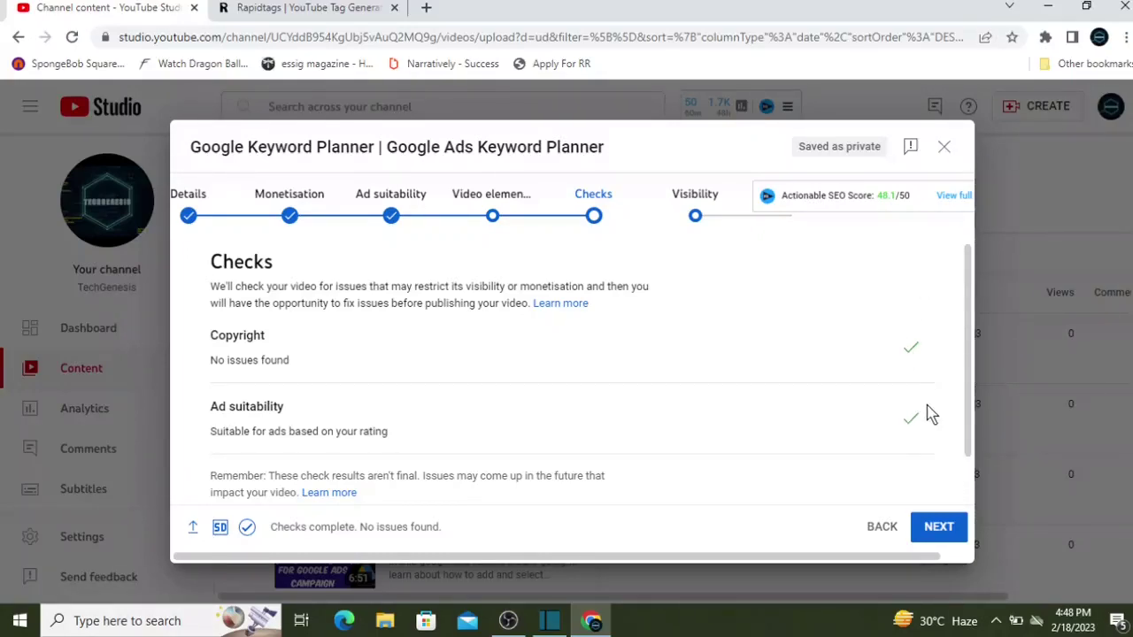
left_click(692, 216)
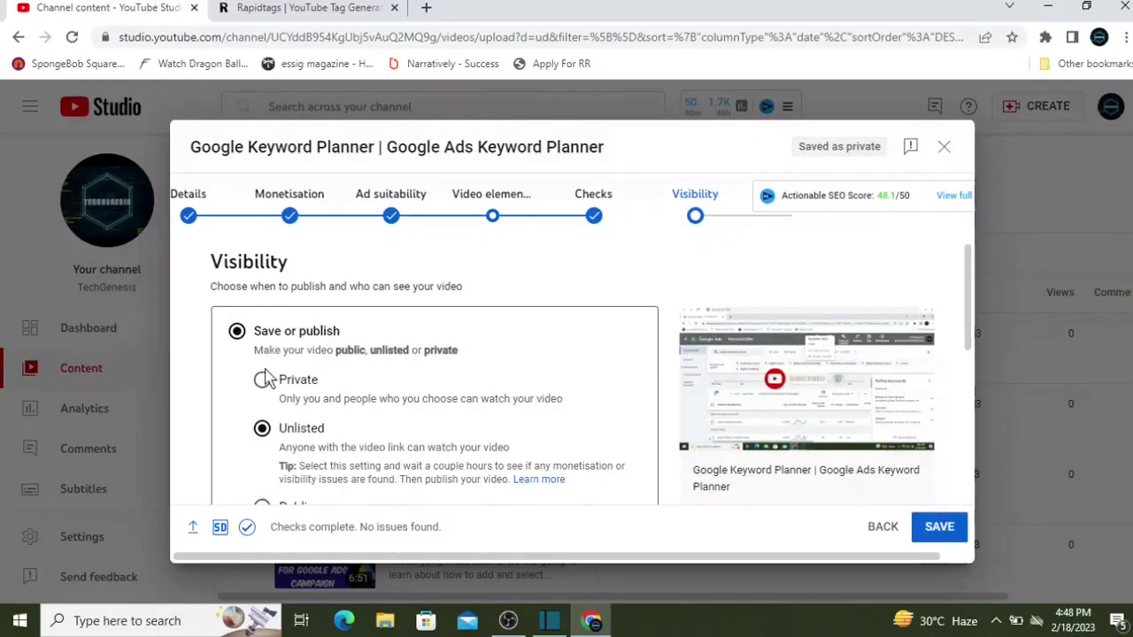
scroll(266, 377, "down", 1)
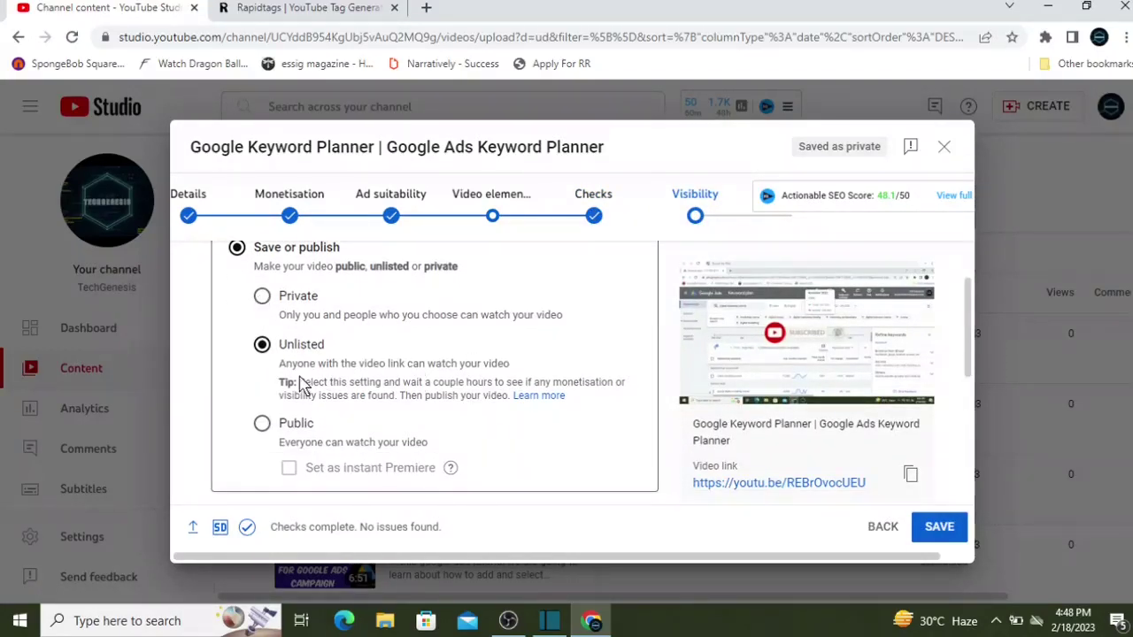
Step: Set the video's visibility to Public
left_click(262, 424)
scroll(444, 390, "down", 1)
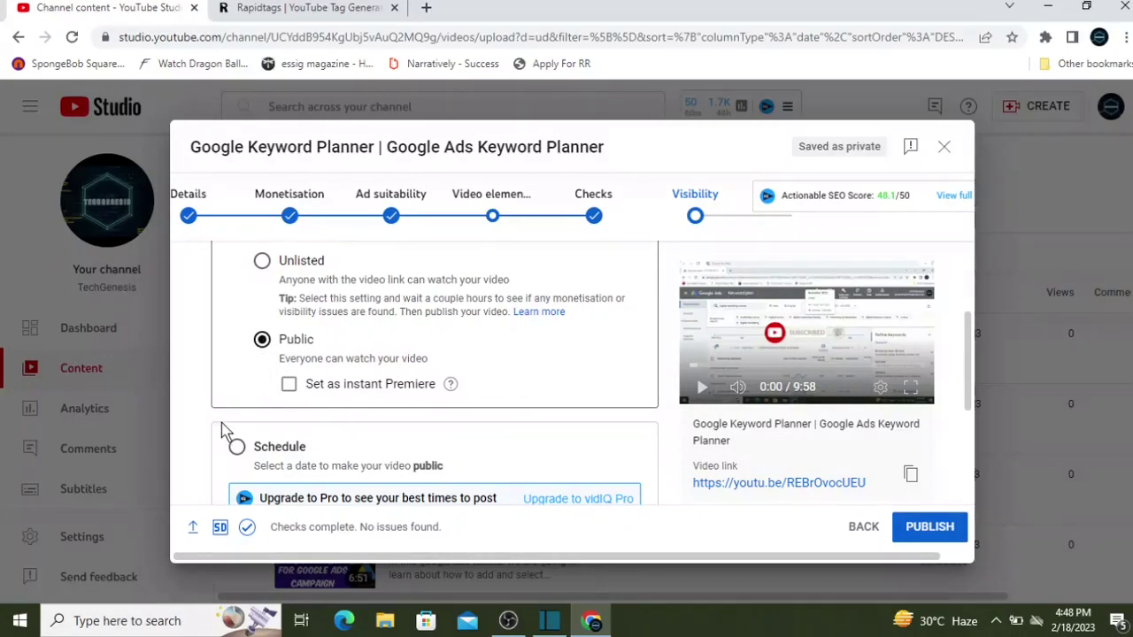
Step: Set the video to be scheduled for public release on 21 Feb 2023 at 15:30
left_click(237, 449)
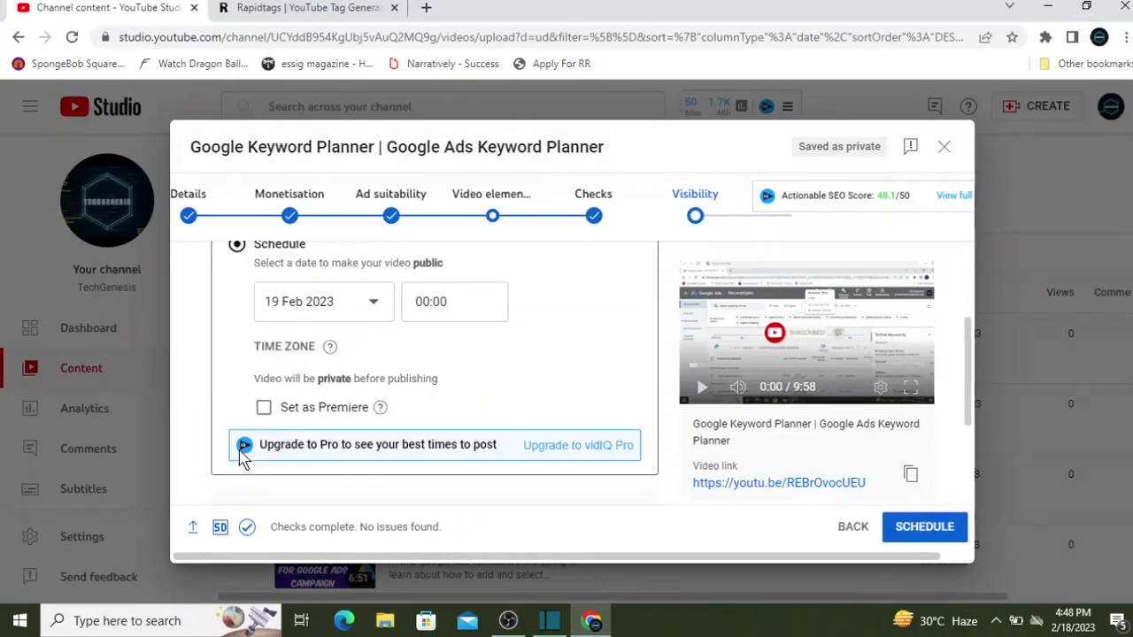
left_click(355, 307)
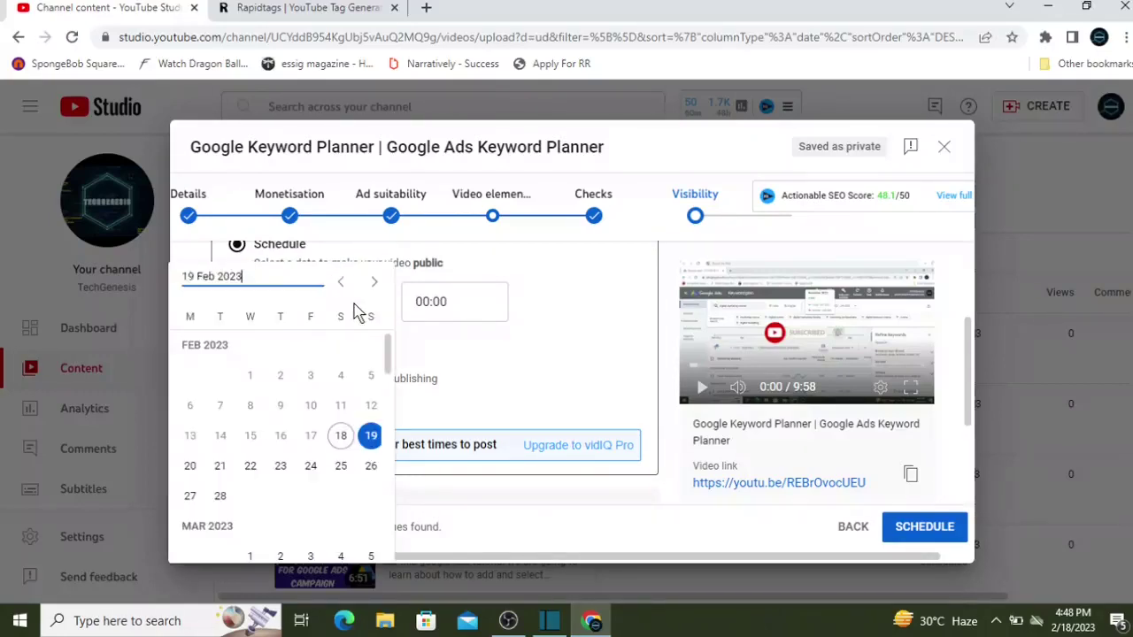
left_click(220, 469)
left_click(447, 306)
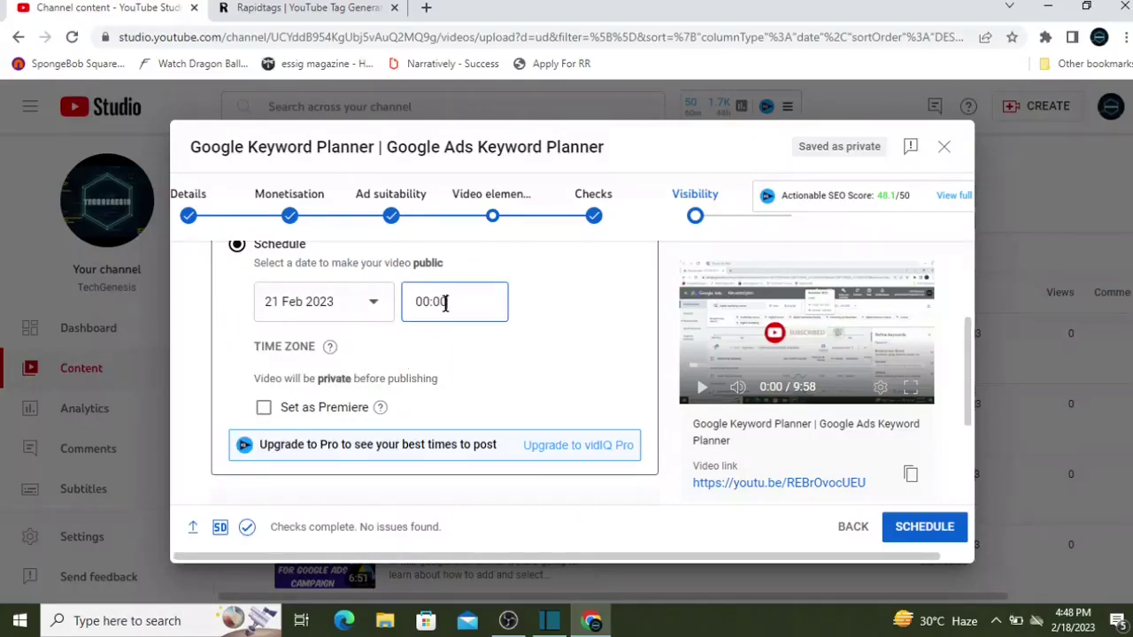
scroll(469, 438, "down", 15)
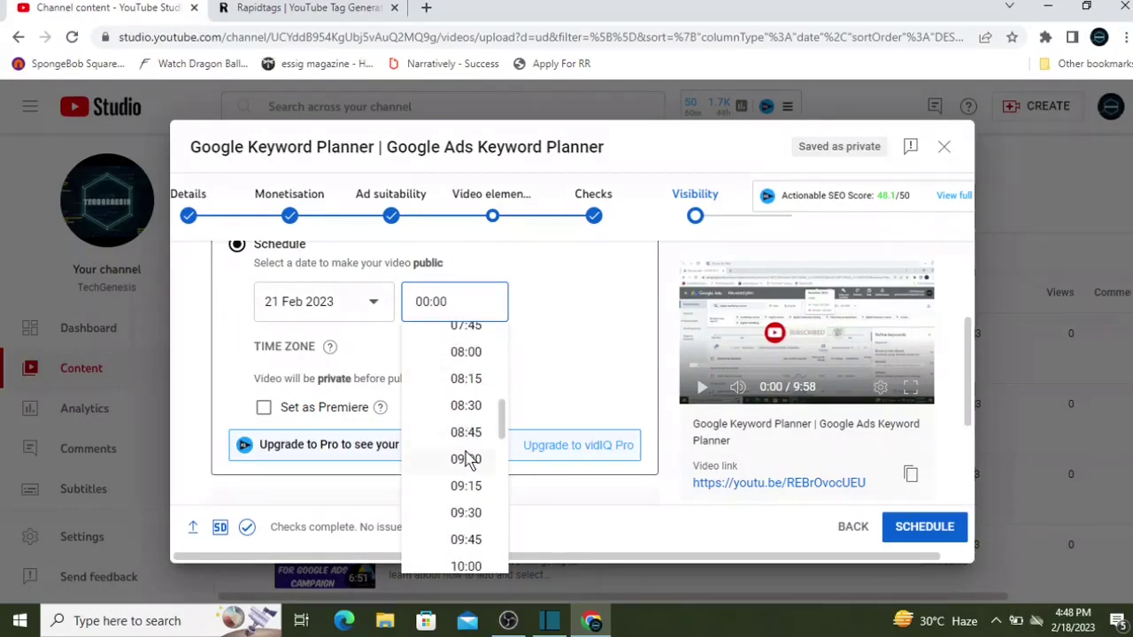
scroll(464, 450, "down", 3)
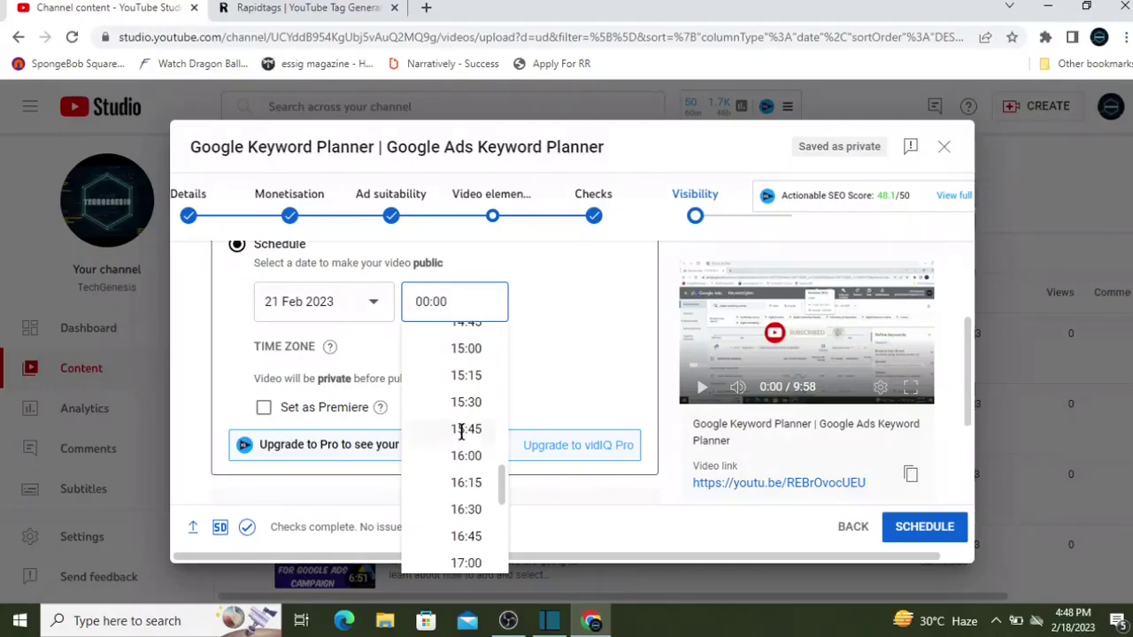
left_click(466, 402)
scroll(440, 430, "up", 3)
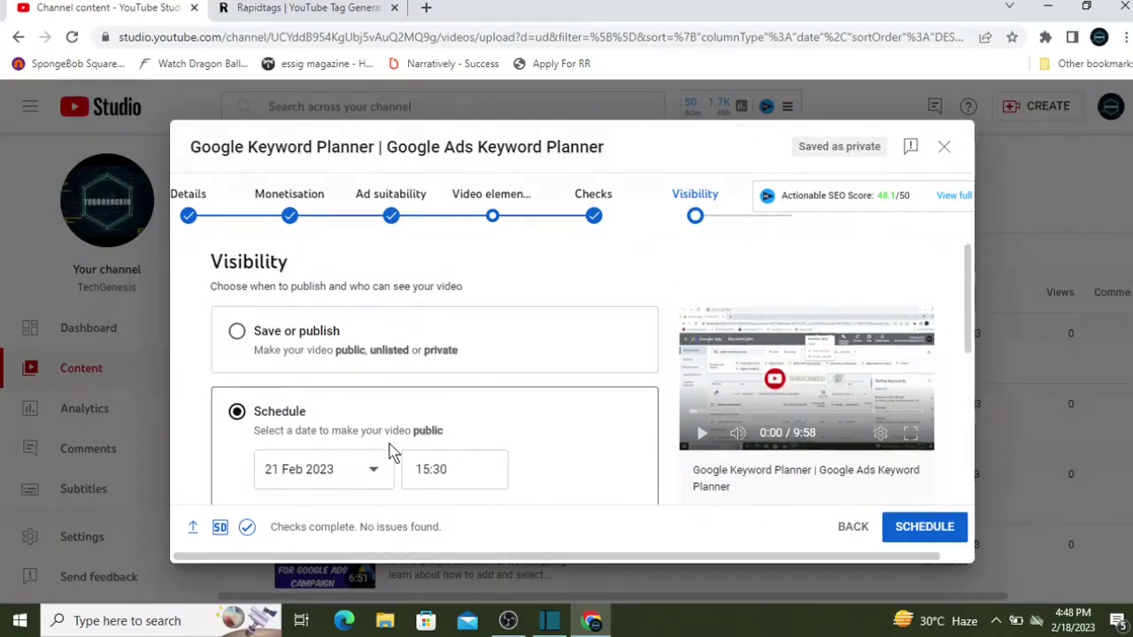
Step: Check the release settings, submit the video's schedule and dismiss the confirmation dialog
scroll(301, 430, "down", 2)
scroll(280, 430, "up", 2)
scroll(268, 405, "down", 2)
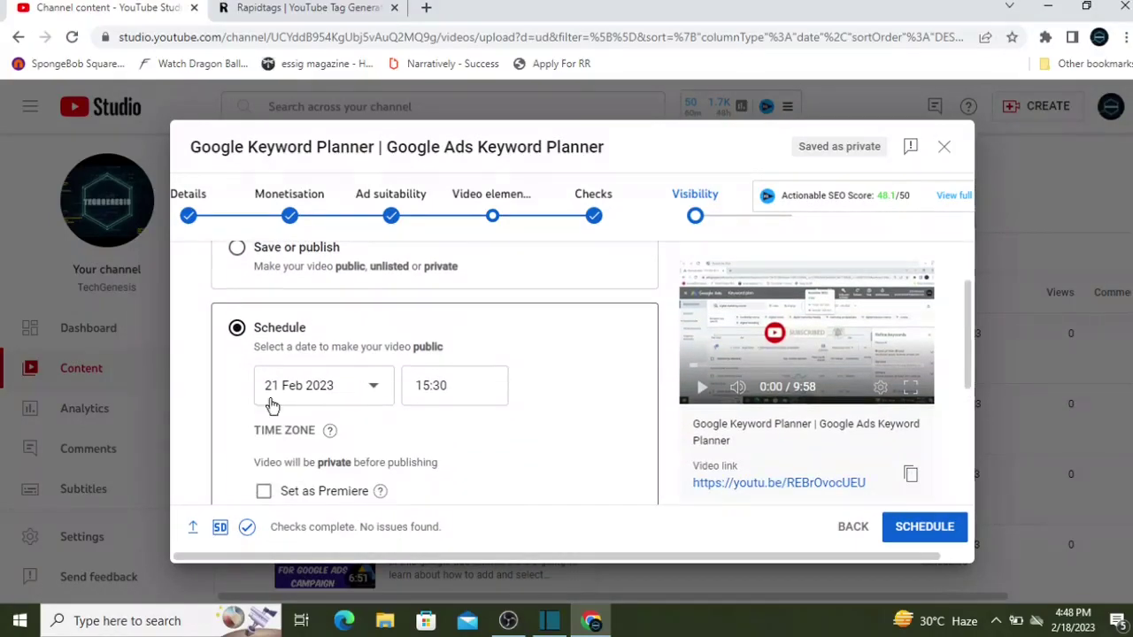
scroll(261, 343, "down", 3)
scroll(261, 344, "down", 2)
scroll(261, 345, "up", 2)
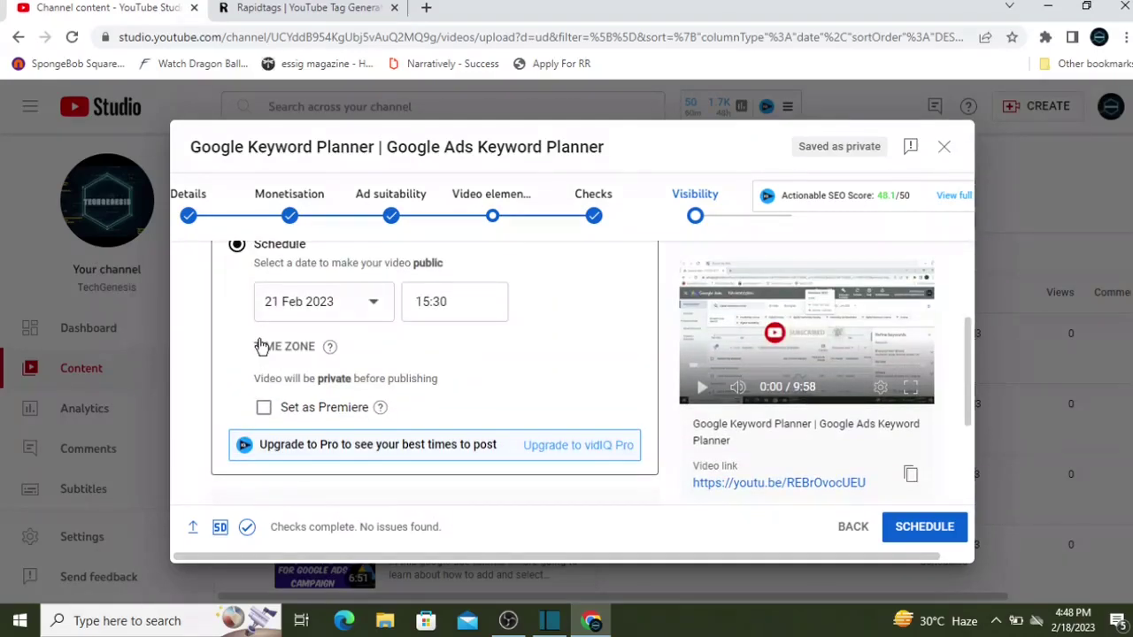
scroll(261, 346, "up", 1)
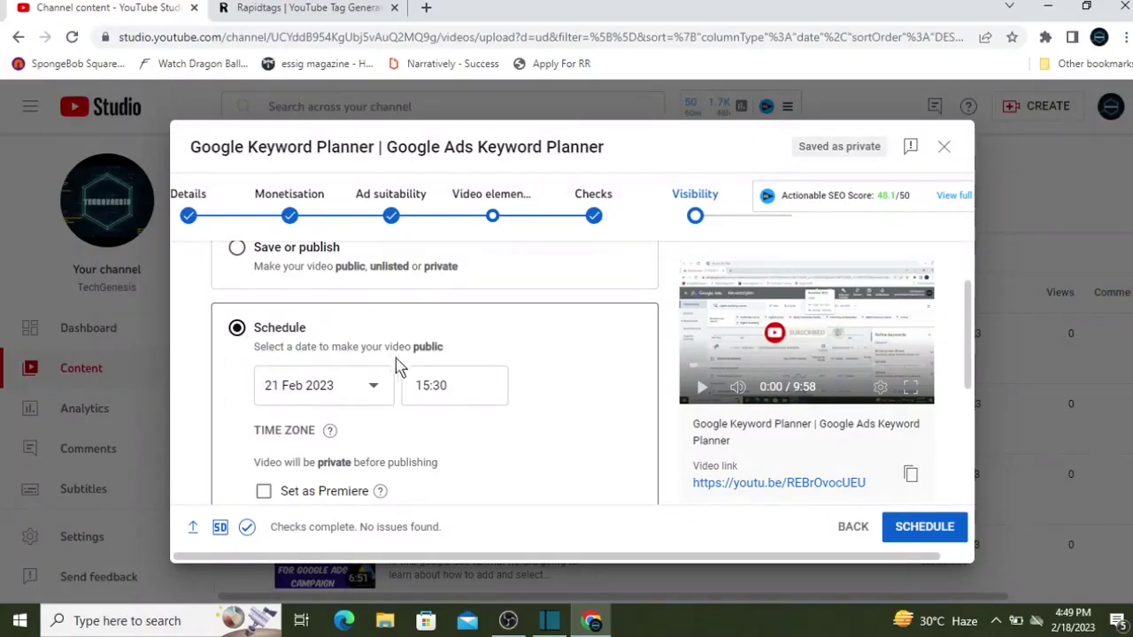
scroll(516, 379, "down", 1)
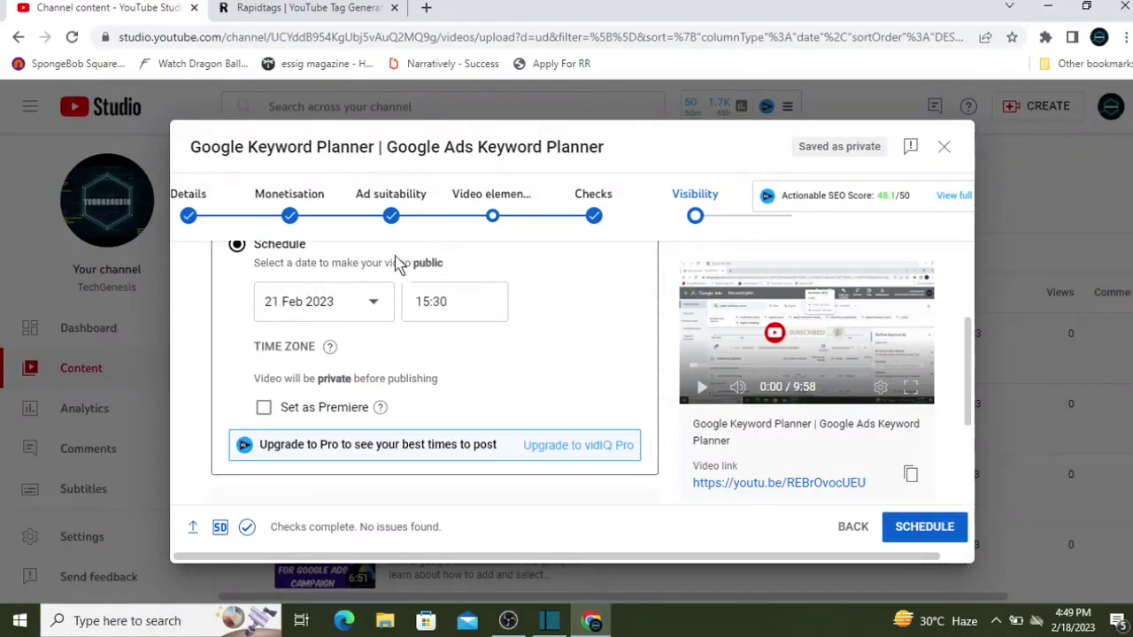
left_click(927, 527)
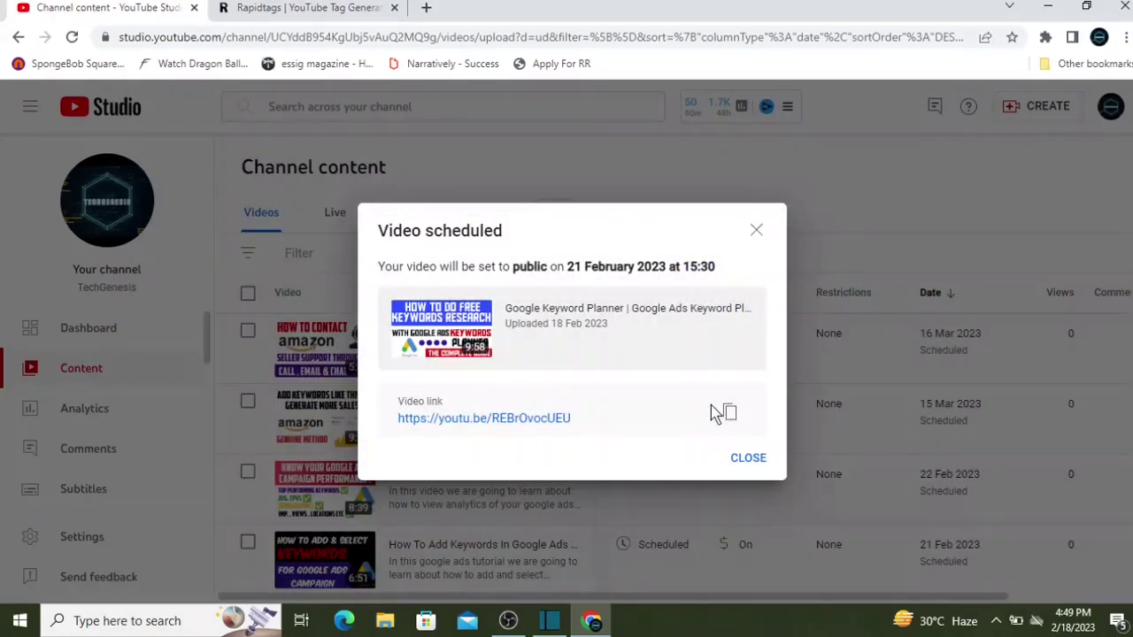
left_click(753, 459)
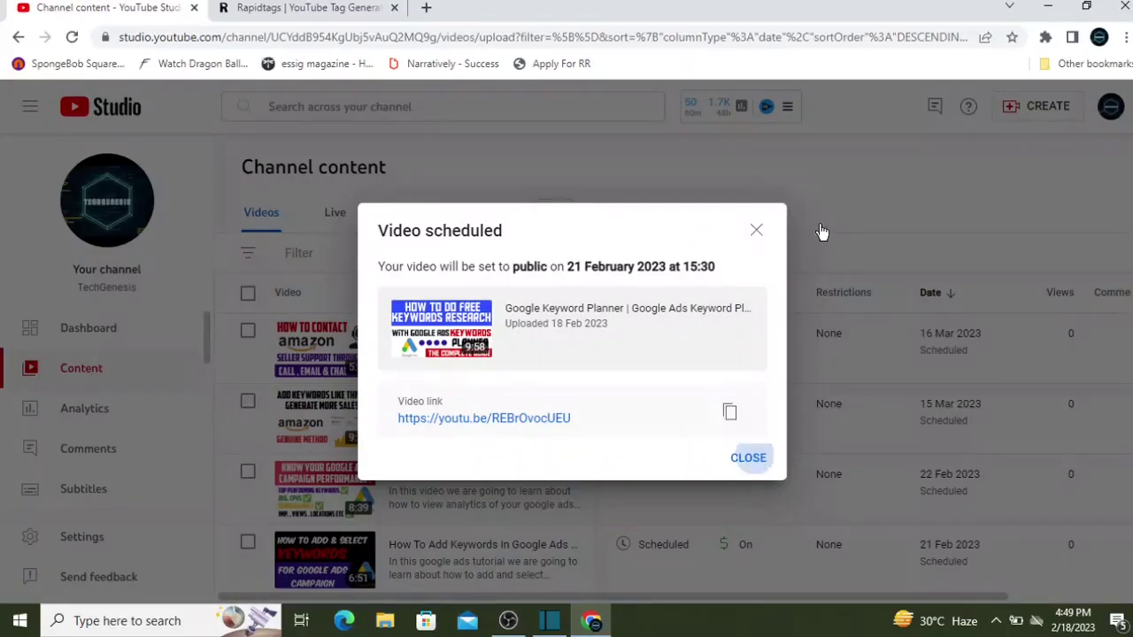